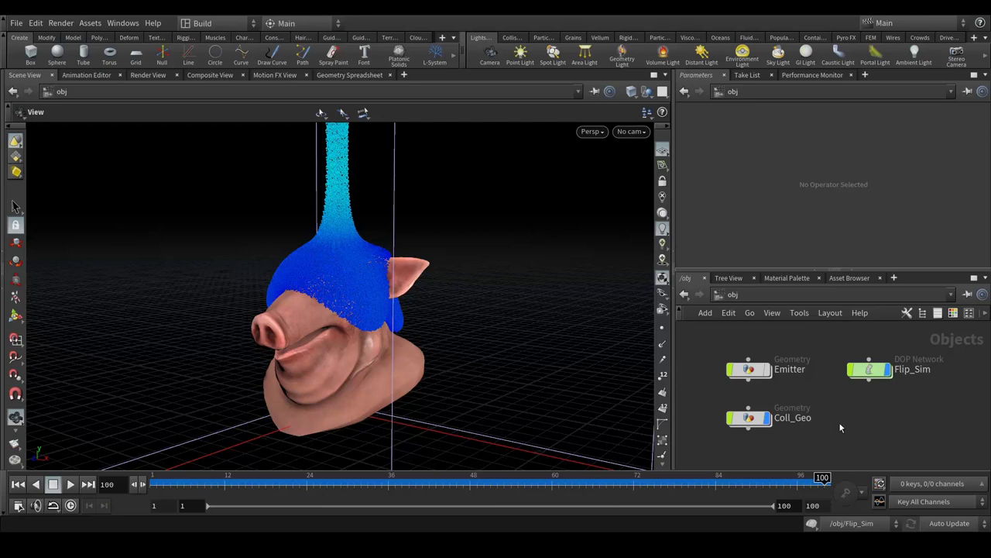
Add a Geometry node to the object network beneath the Flip_Sim node.
middle_click_drag(901, 443, 883, 413)
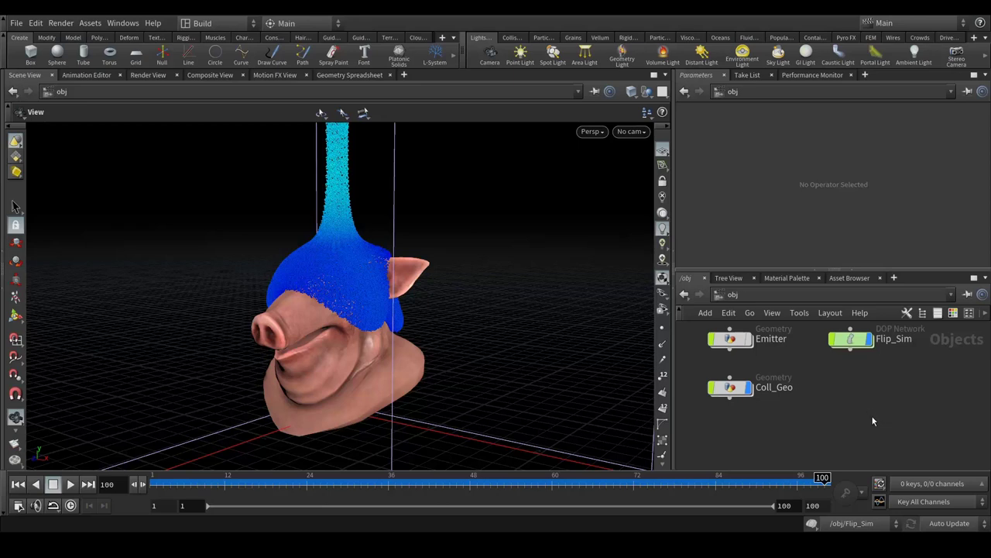
key("Delete")
key("Tab")
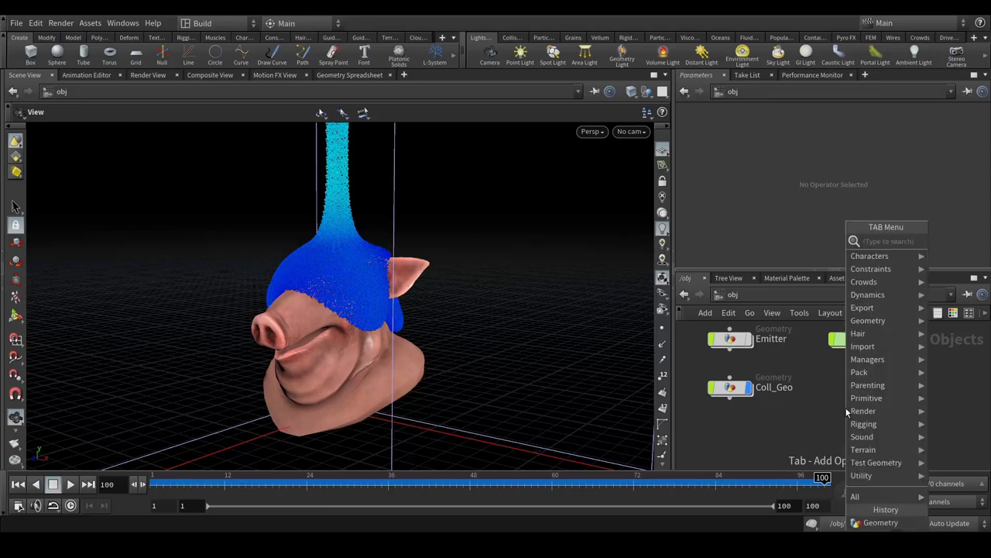
type("geo")
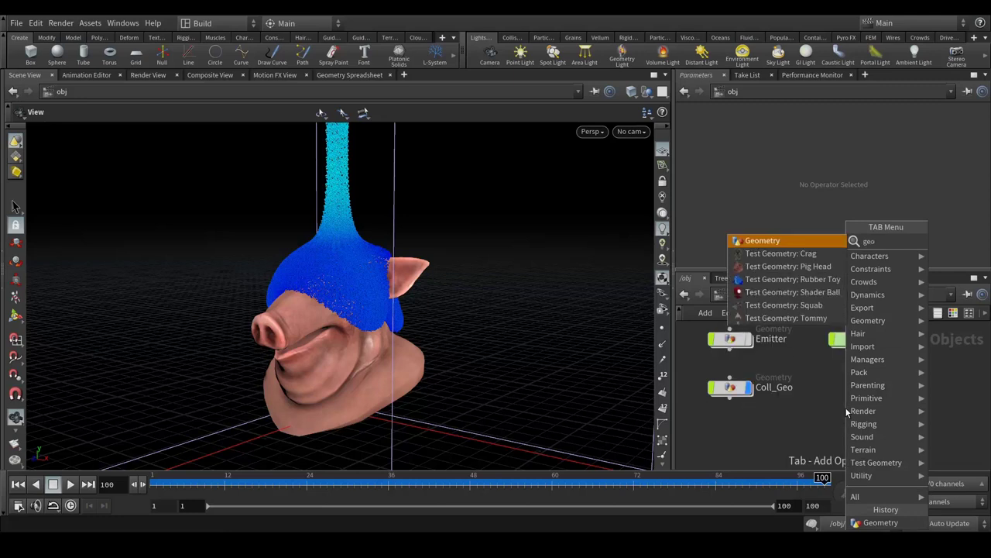
key("Return")
left_click(847, 413)
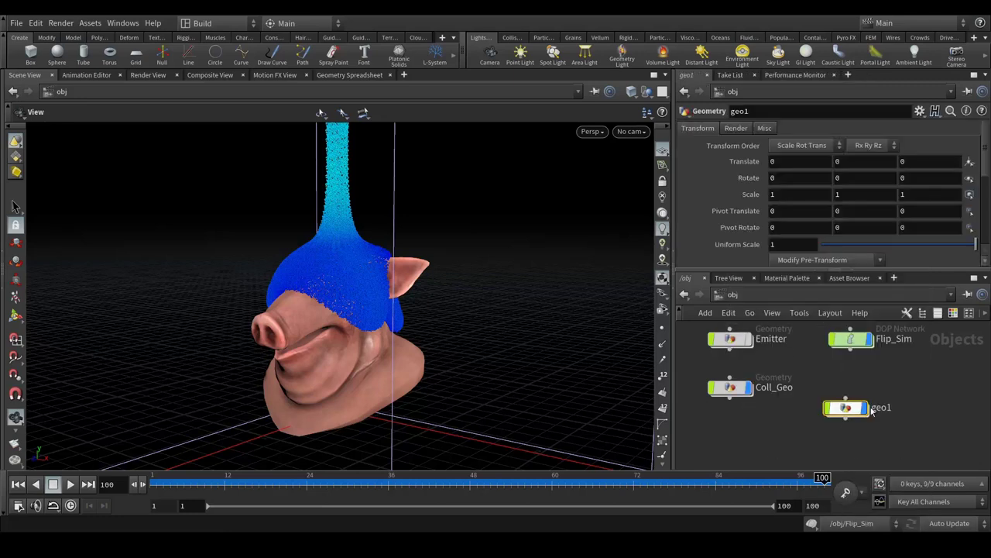
Rename the new geometry node as Meshing and align it directly below Flip_Sim.
double_click(883, 407)
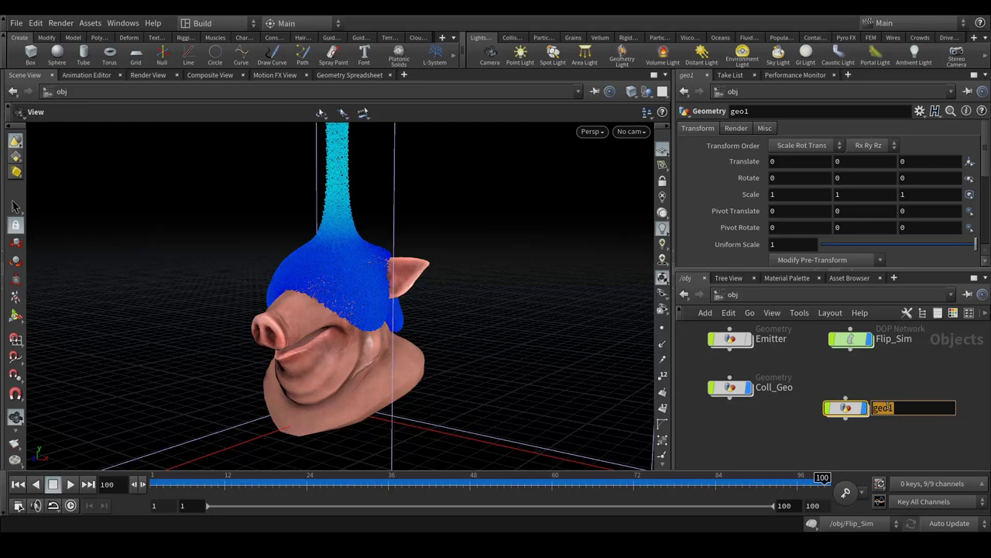
type("Meshing")
key("Return")
left_click_drag(853, 408, 851, 391)
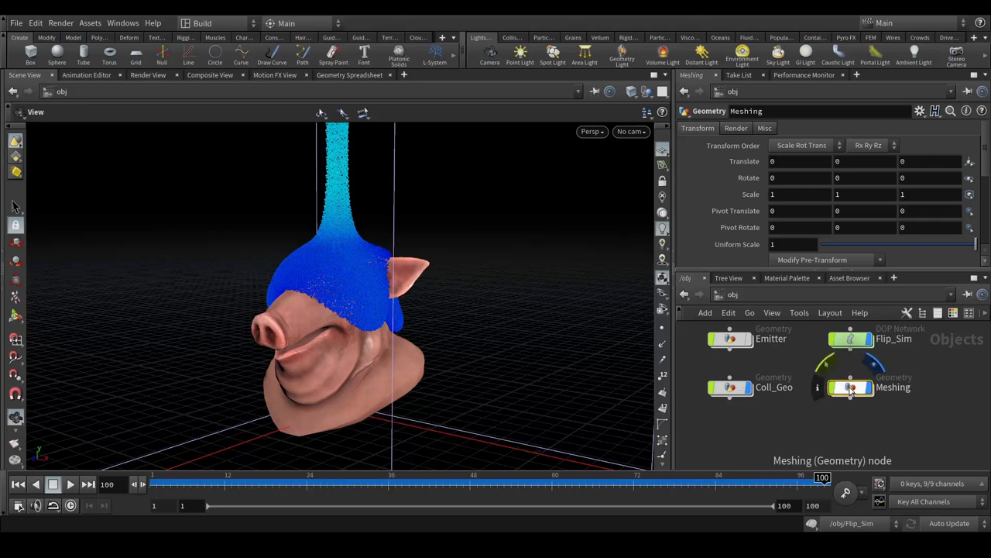
Go inside the Meshing node and add a Dop Import node to its empty network.
double_click(850, 389)
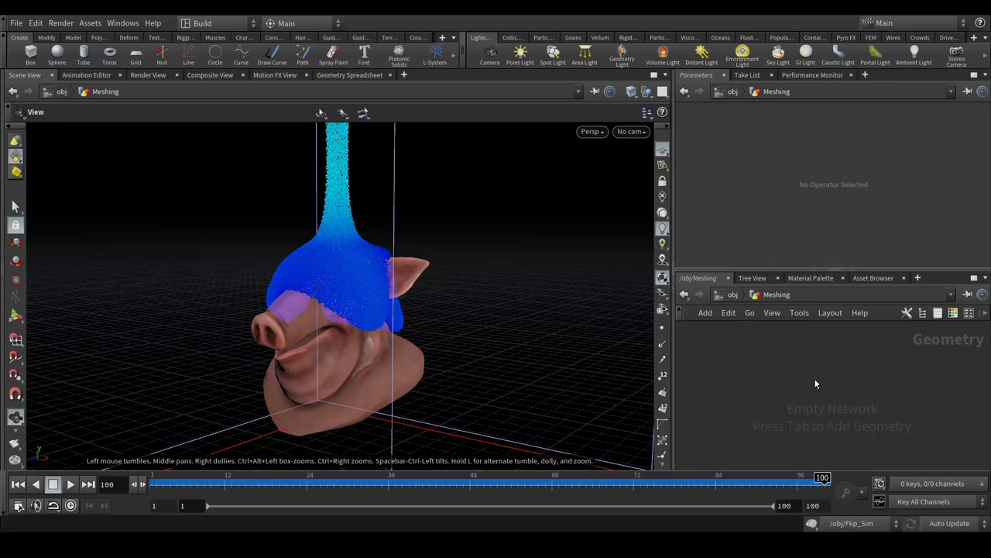
key("Tab")
type("d")
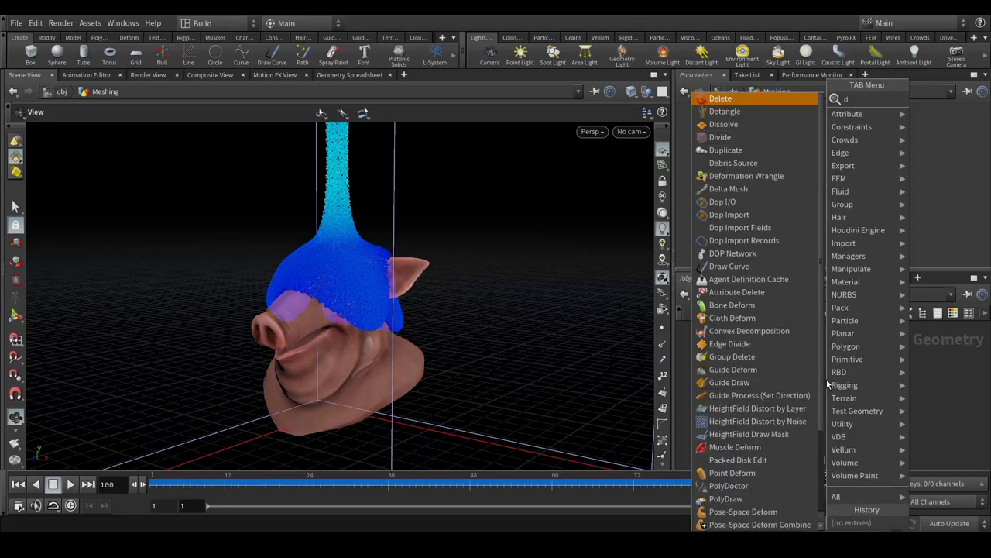
type("opi")
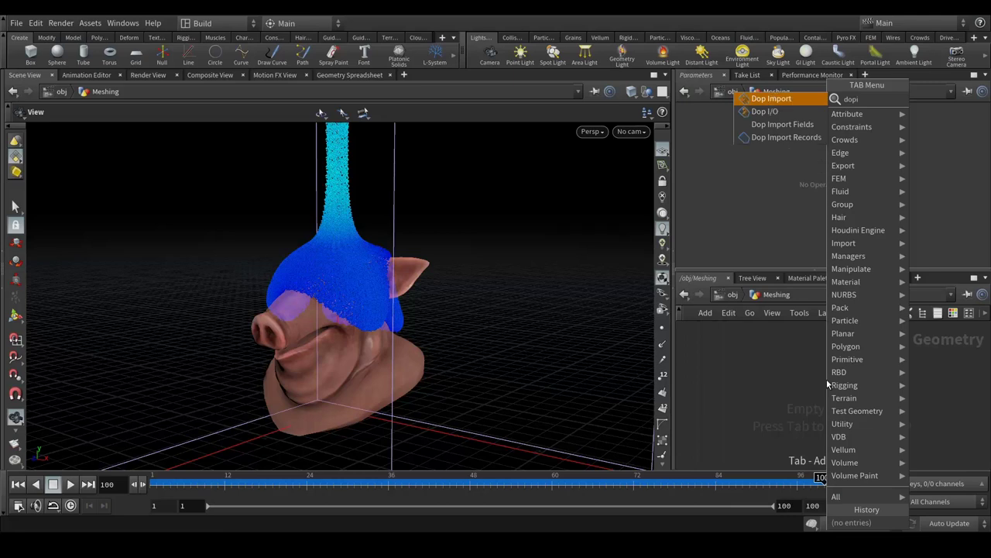
key("Return")
left_click(826, 379)
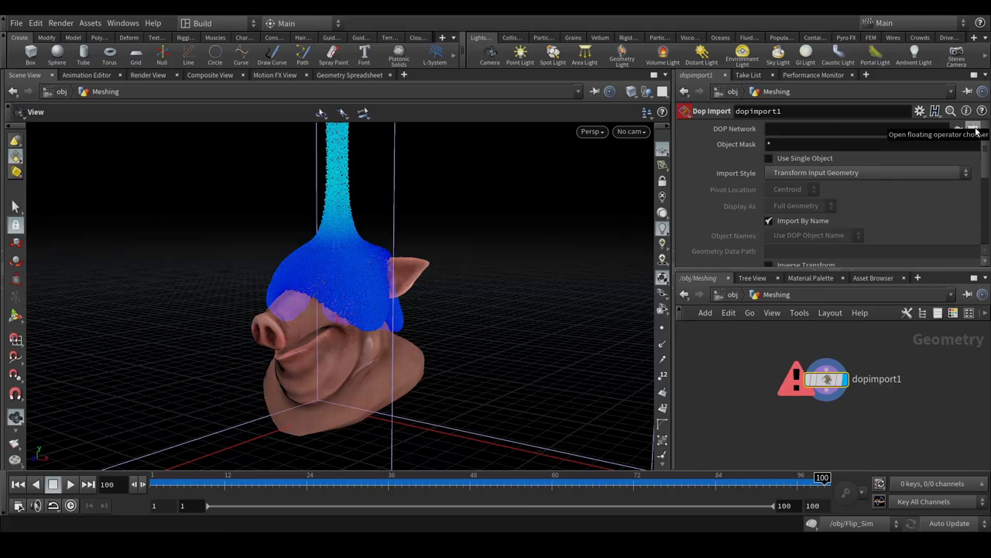
Set the Dop Import node's DOP Network to the Flip_Sim network.
left_click(975, 129)
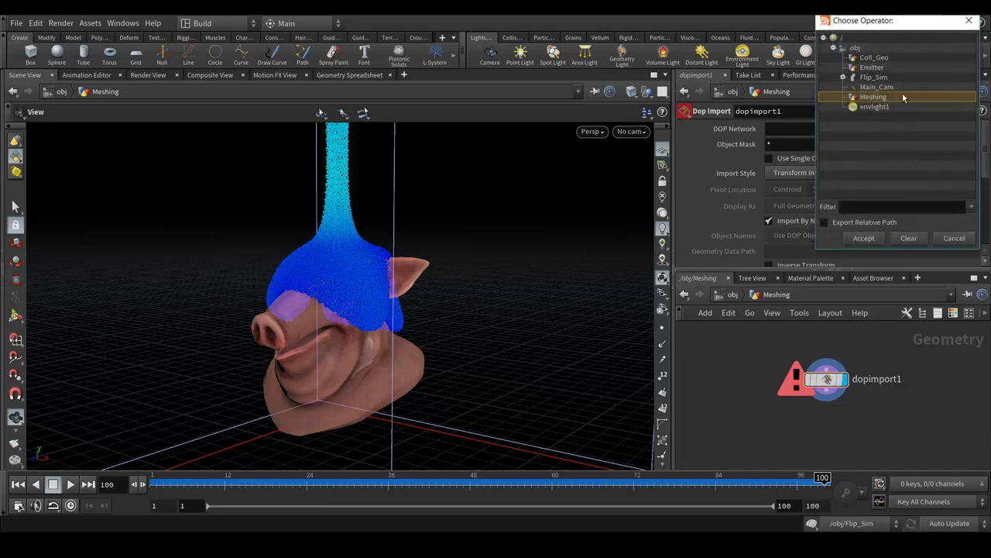
left_click(844, 78)
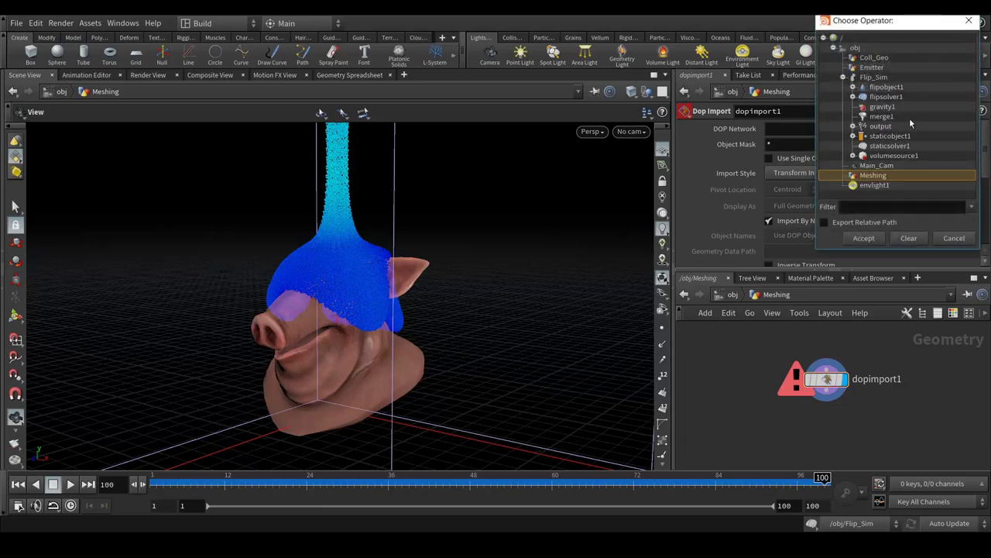
left_click(873, 77)
left_click(864, 238)
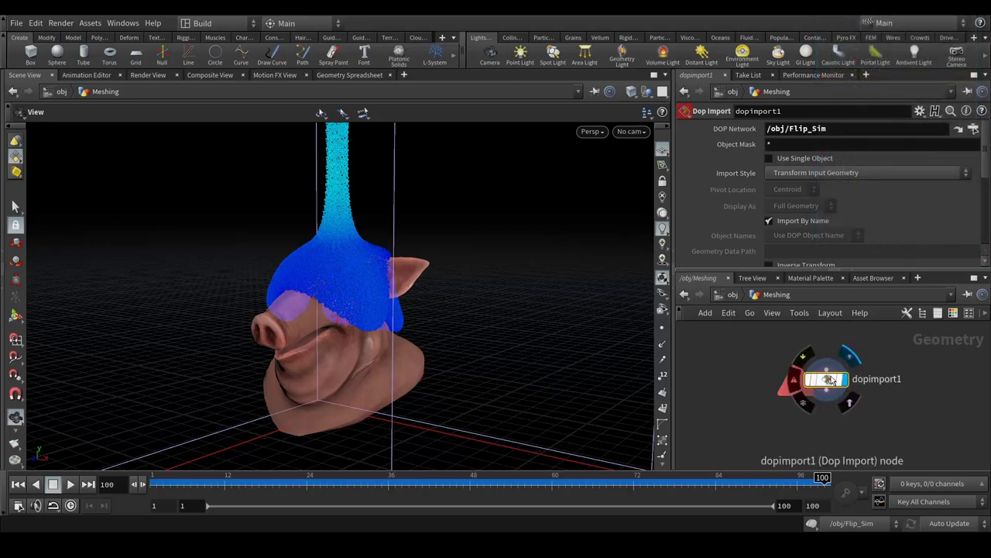
Return to the object level and turn off the display of Coll_Geo and Flip_Sim.
left_click(731, 295)
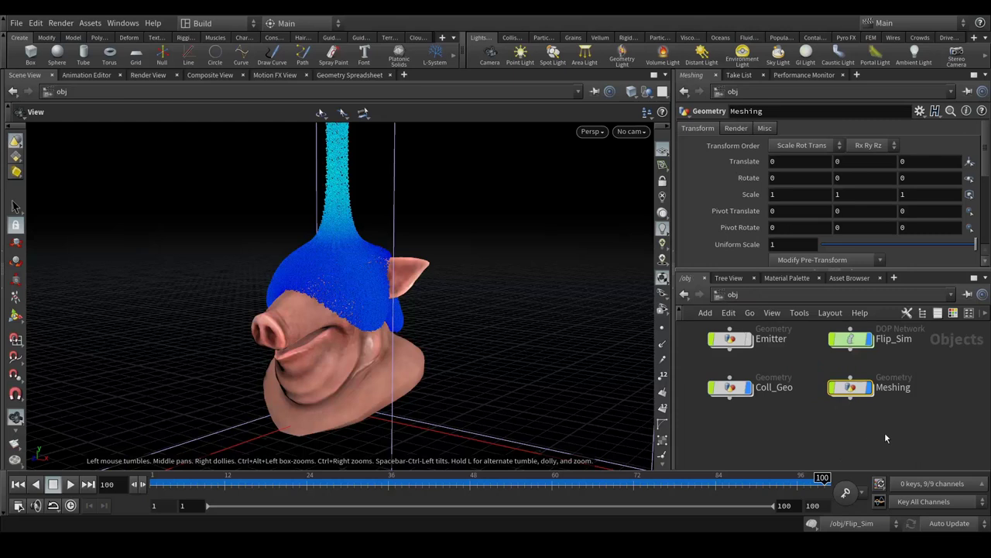
left_click(751, 388)
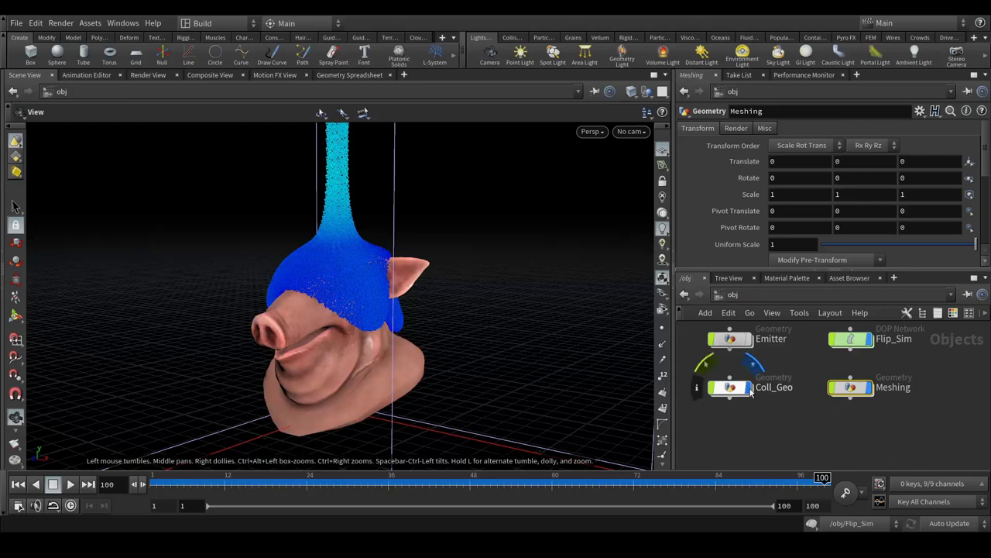
left_click(872, 339)
Inside Meshing, set the Dop Import's import style to Fetch Geometry from DOP Network and inspect the imported geometry.
double_click(852, 389)
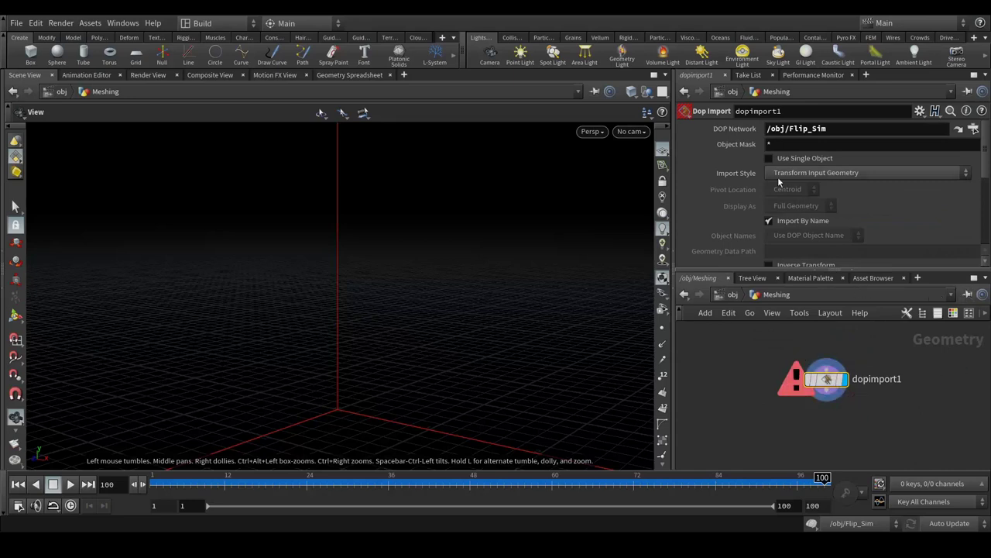
left_click(835, 174)
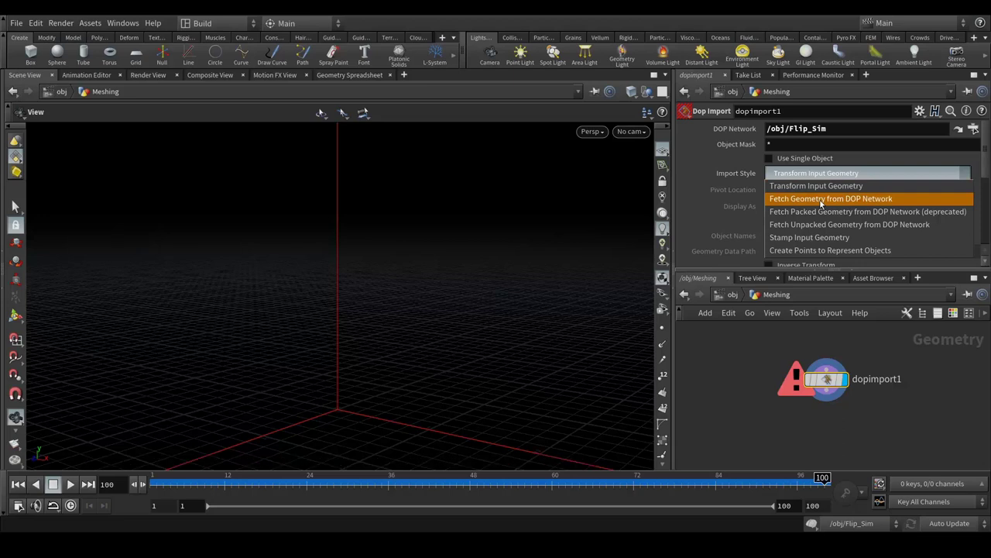
left_click(821, 200)
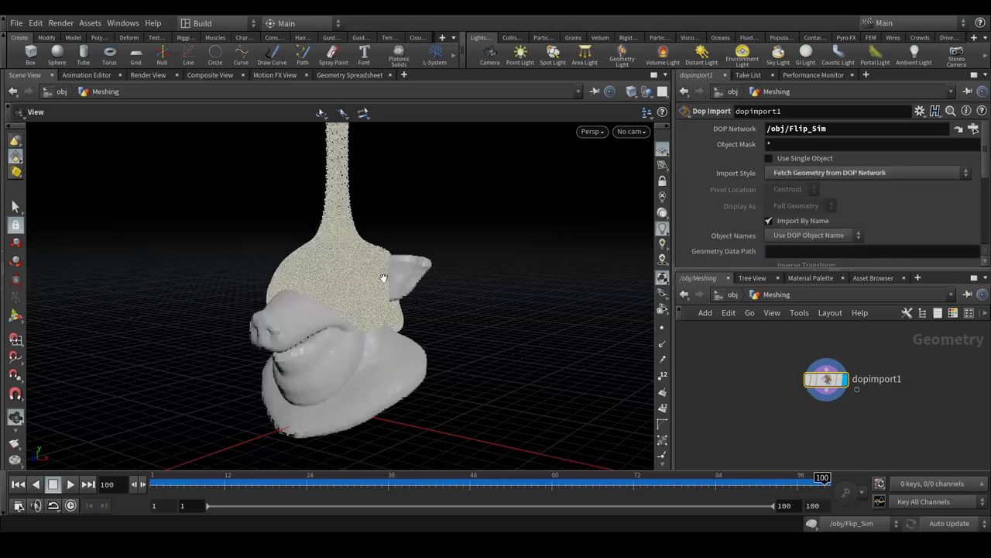
left_click_drag(328, 251, 300, 252)
left_click_drag(389, 288, 354, 283)
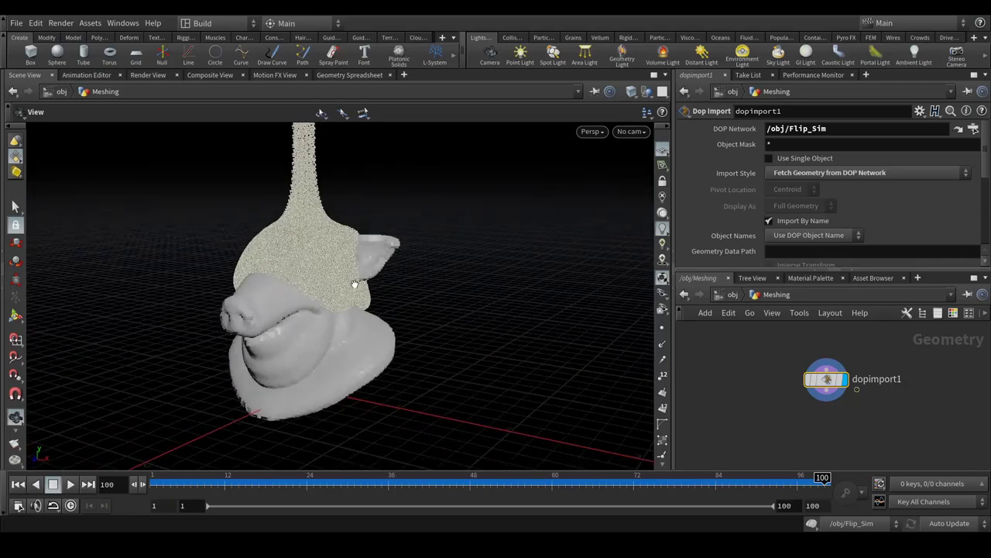
left_click_drag(379, 317, 375, 306)
middle_click_drag(375, 306, 429, 351)
Connect a VDB from Particles node to the Dop Import's output and display it.
middle_click_drag(863, 412, 847, 371)
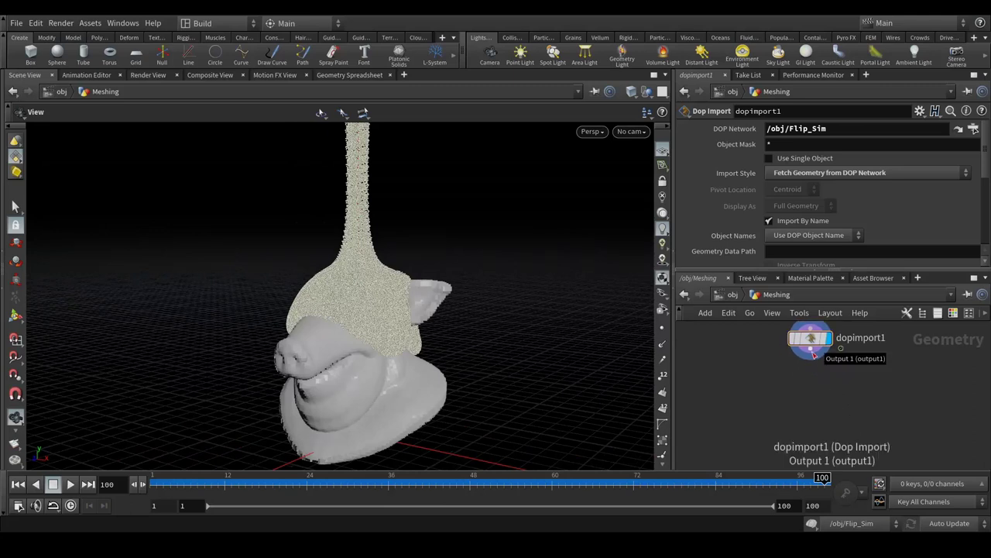
left_click(813, 353)
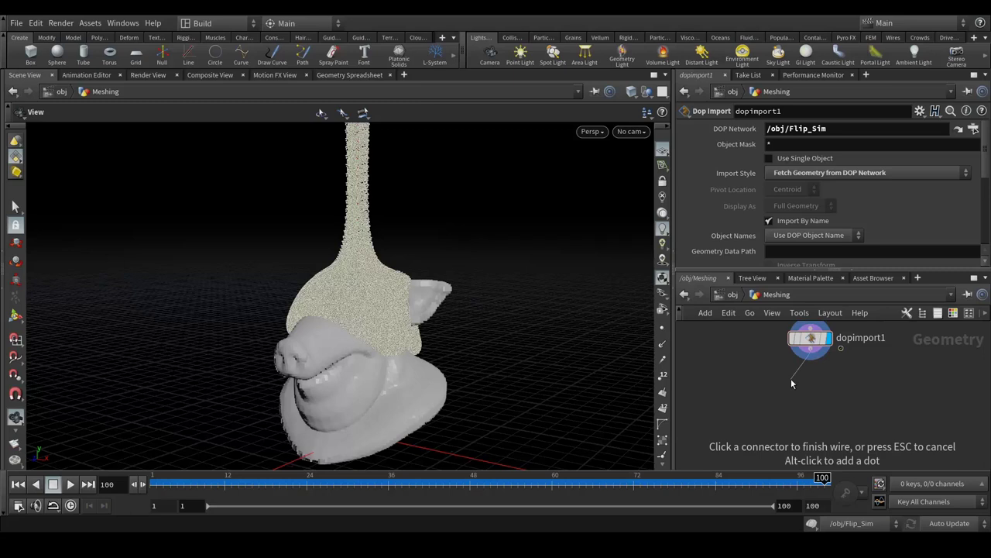
left_click(790, 378)
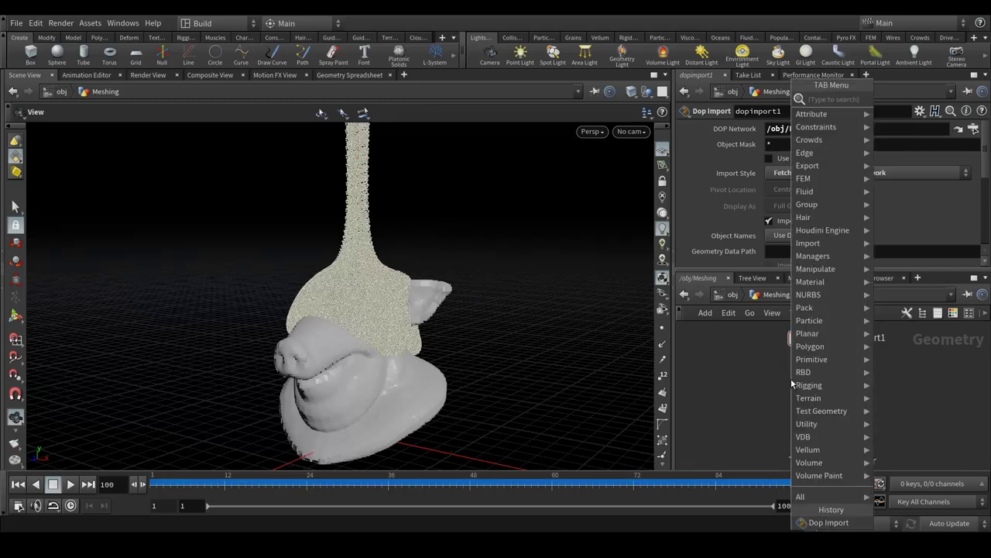
type("vdb")
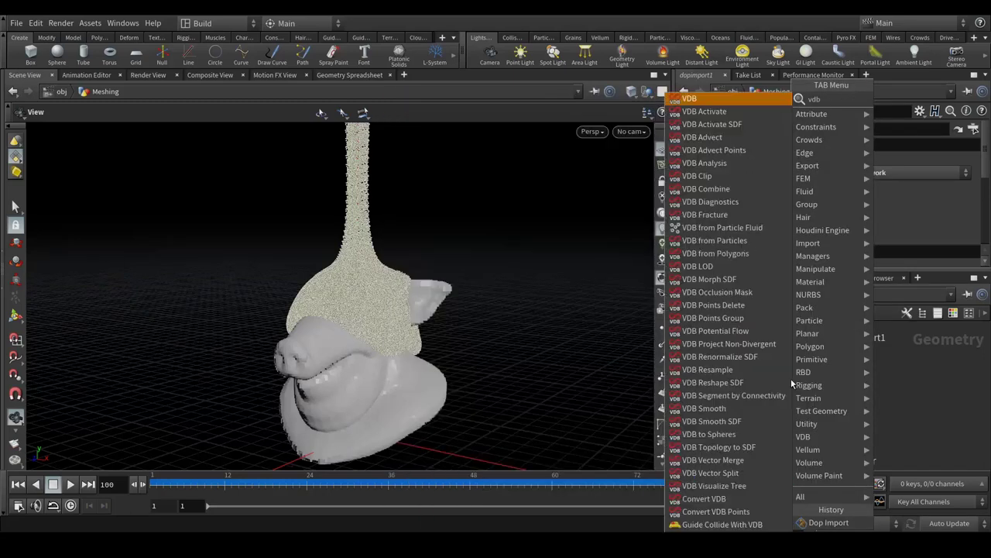
type("from")
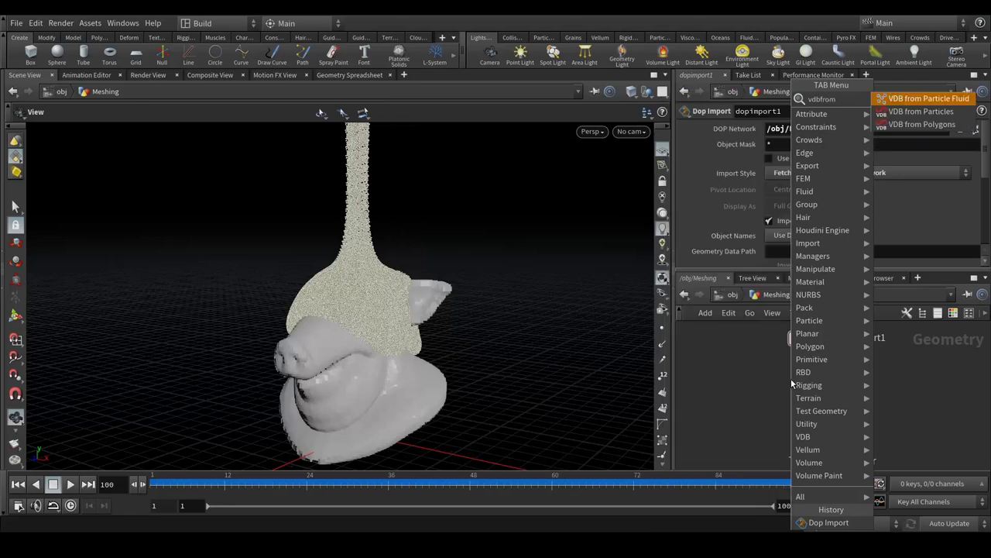
key("Down")
key("Return")
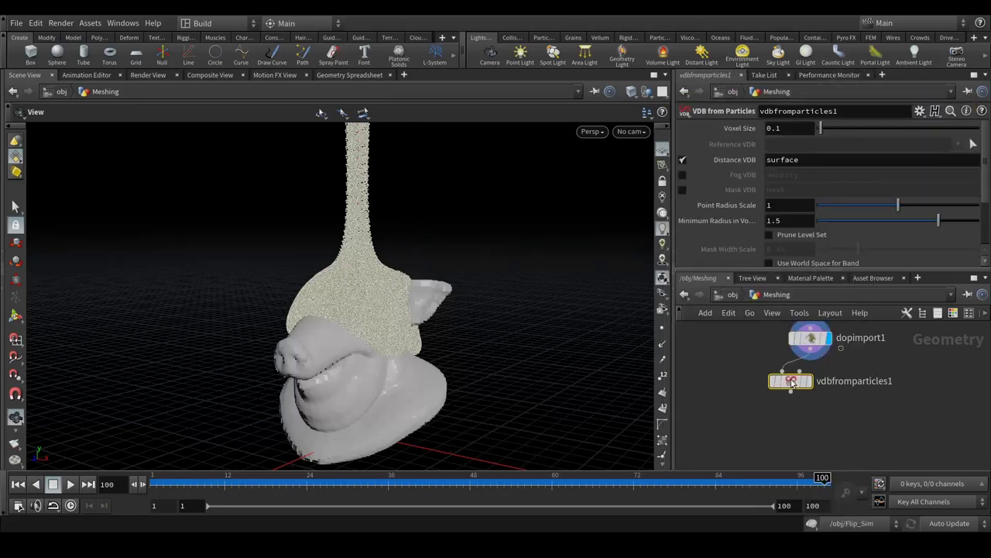
left_click(810, 381)
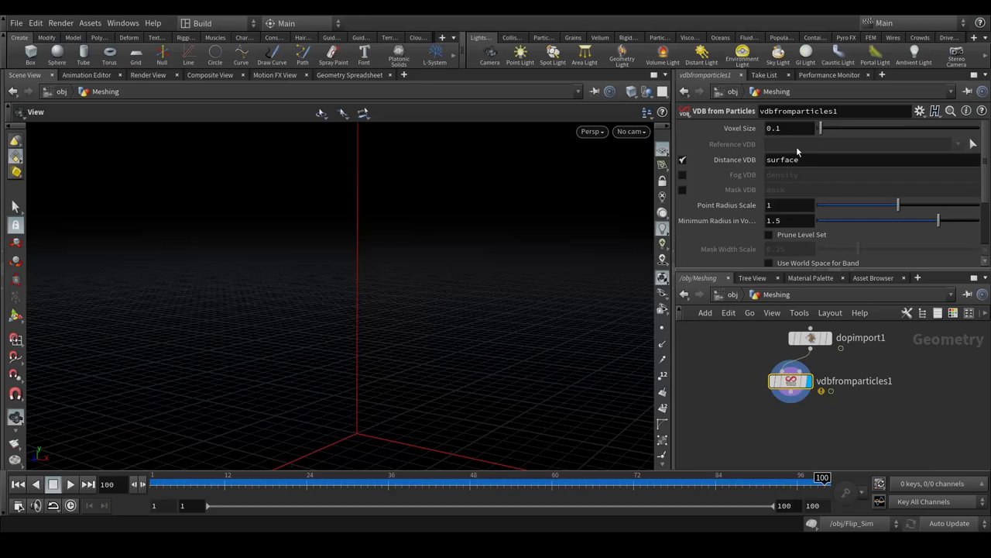
Check the FLIP object's particle separation in Flip_Sim and set the VDB from Particles voxel size to 0.02 in Meshing.
left_click(731, 295)
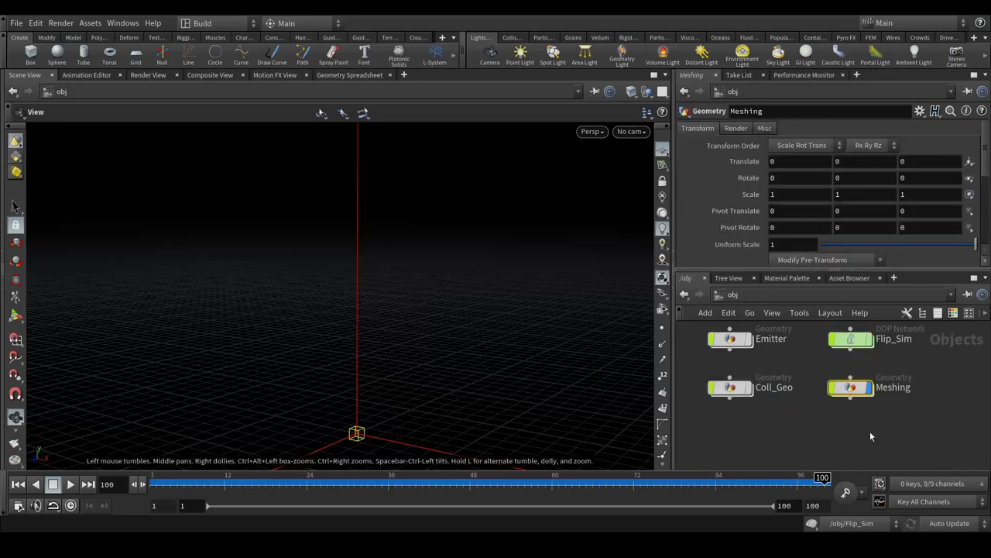
double_click(850, 339)
left_click(840, 345)
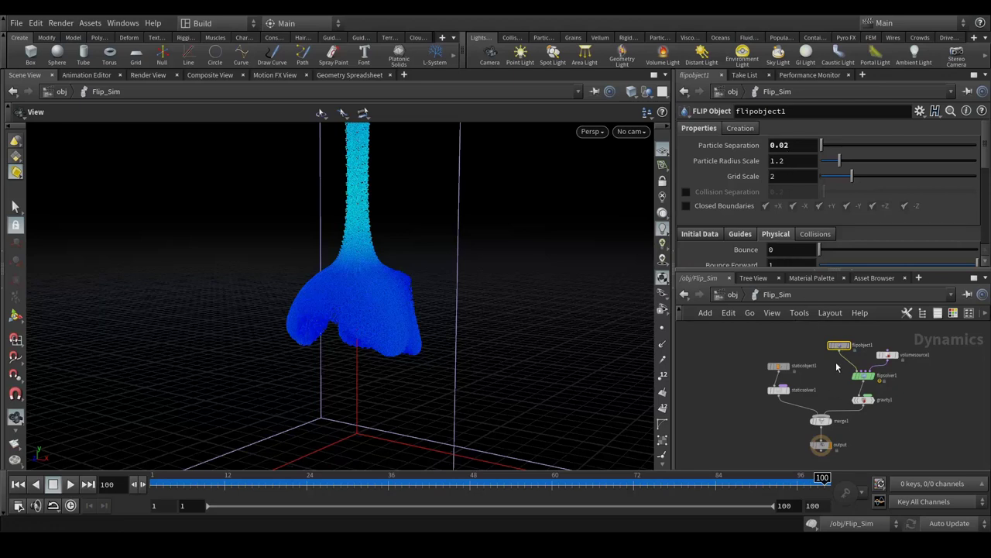
left_click(733, 295)
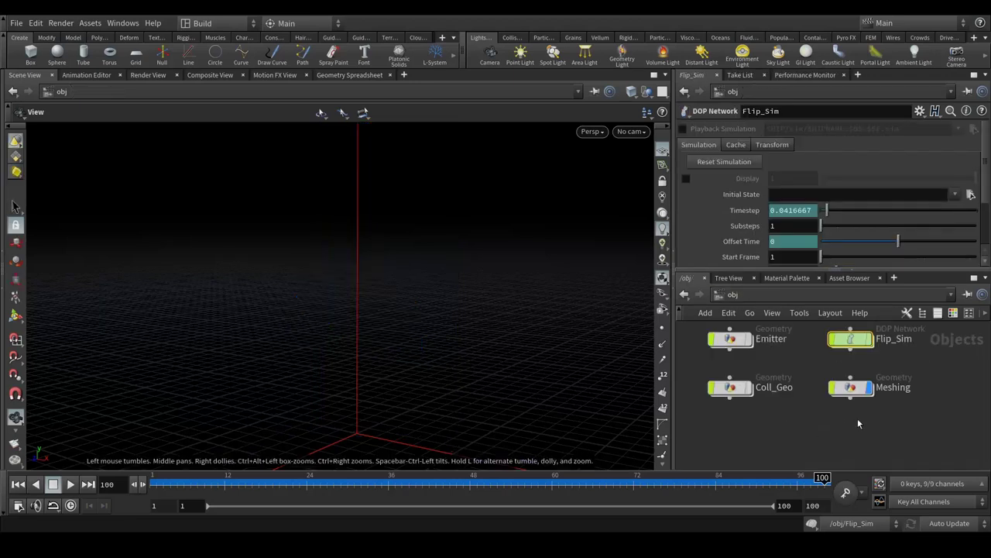
double_click(851, 389)
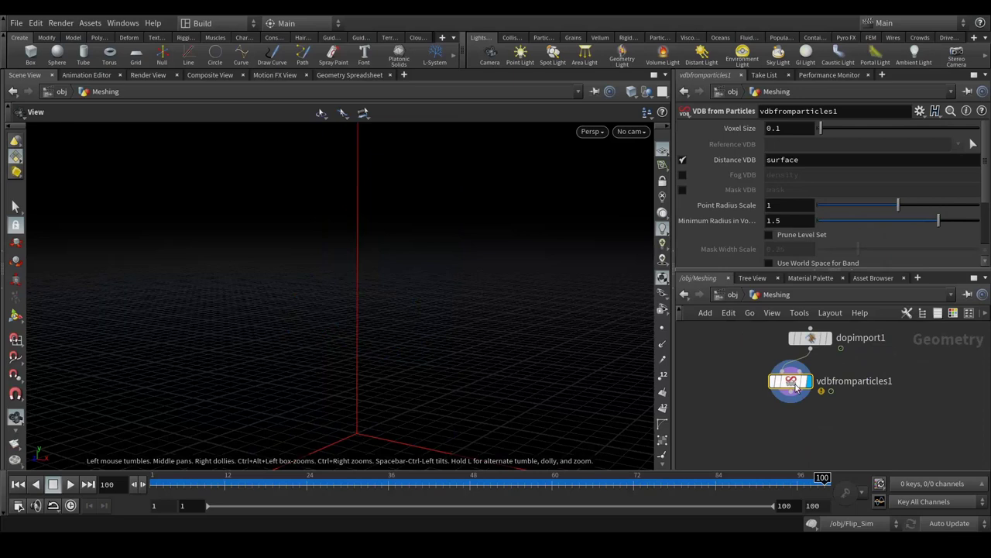
double_click(777, 128)
type("0.02")
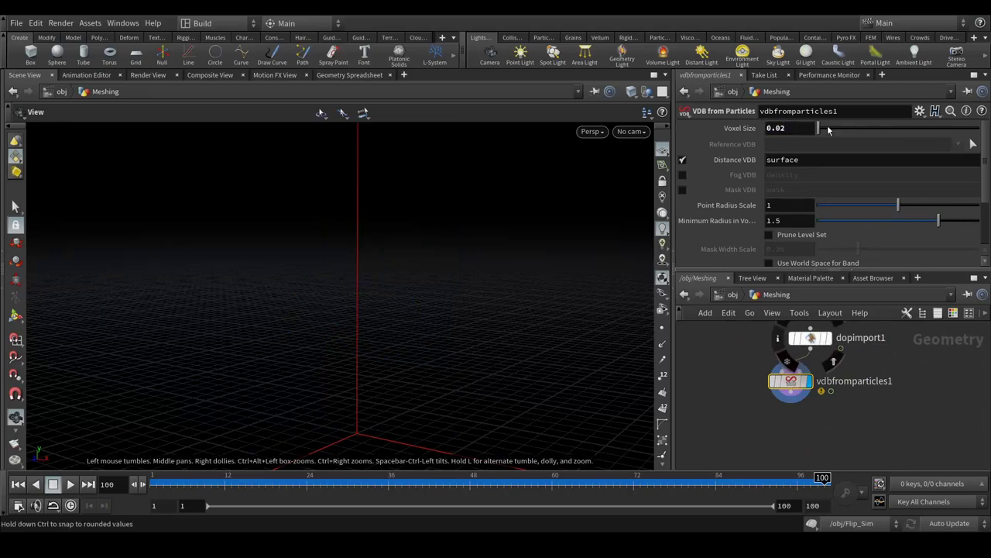
Read the warning on the VDB from Particles node and set its Minimum Radius in Voxels to 1.2.
mouse_move(794, 379)
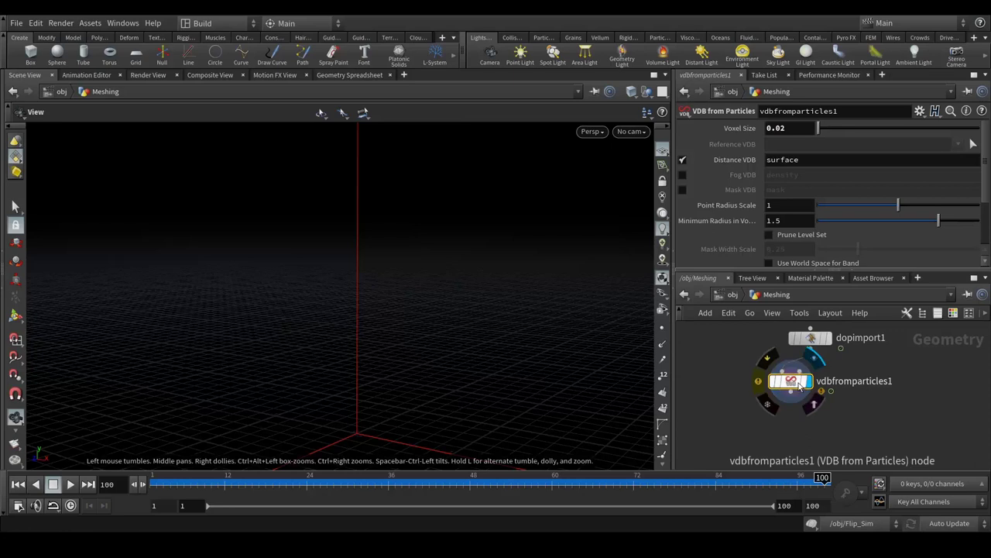
left_click(757, 385)
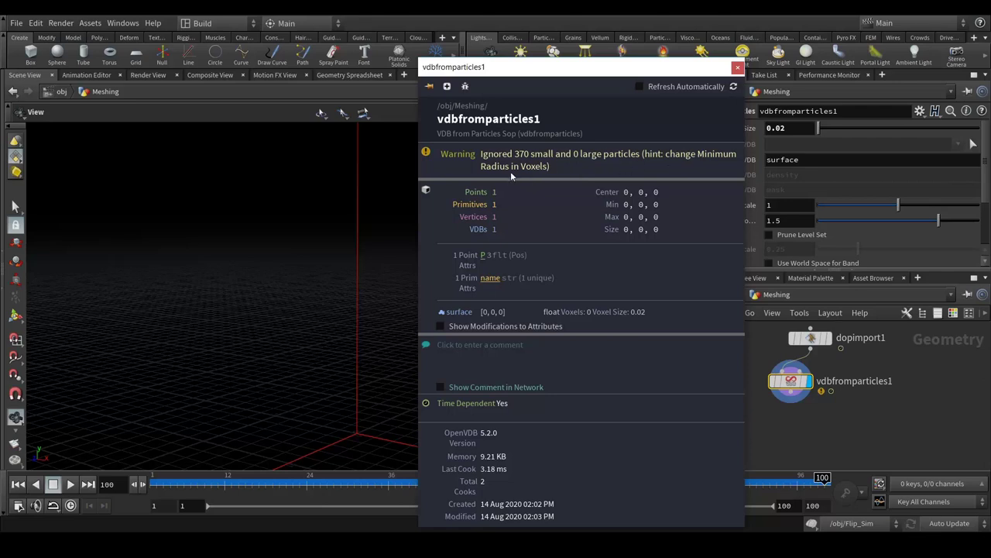
left_click(738, 68)
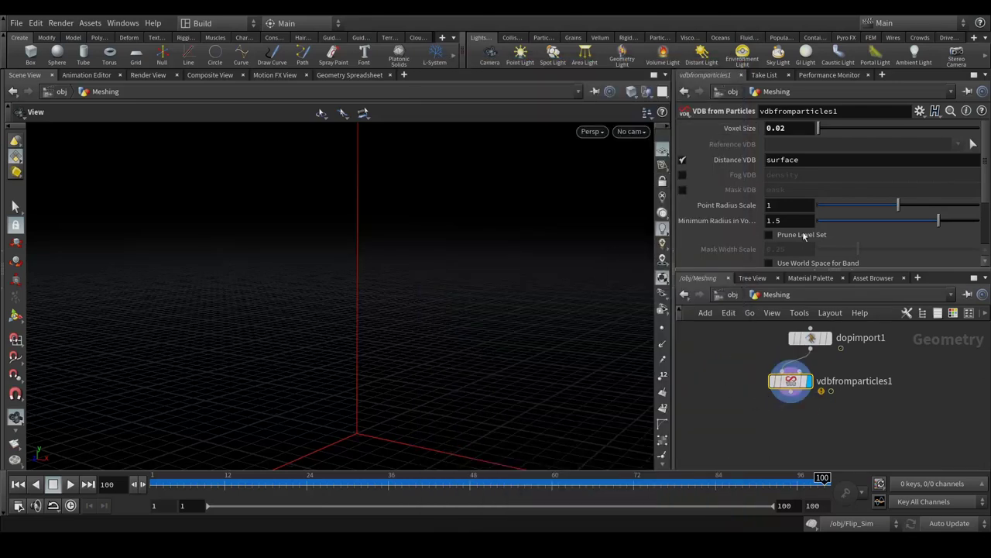
double_click(777, 220)
type("2")
key("Return")
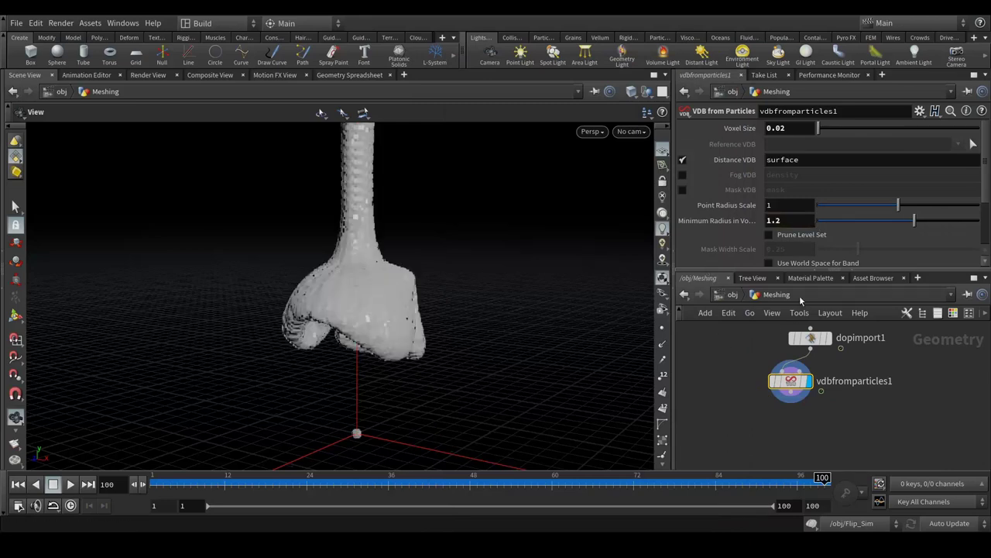
Try a Minimum Radius in Voxels of 1.3 on the VDB from Particles node and set it back to 1.2.
scroll(401, 290, "up", 6)
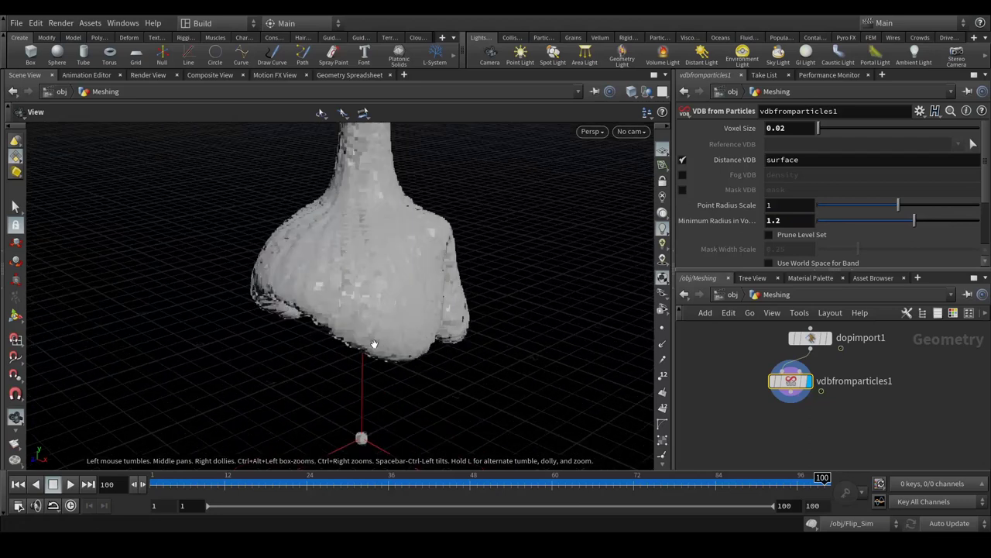
scroll(365, 254, "down", 6)
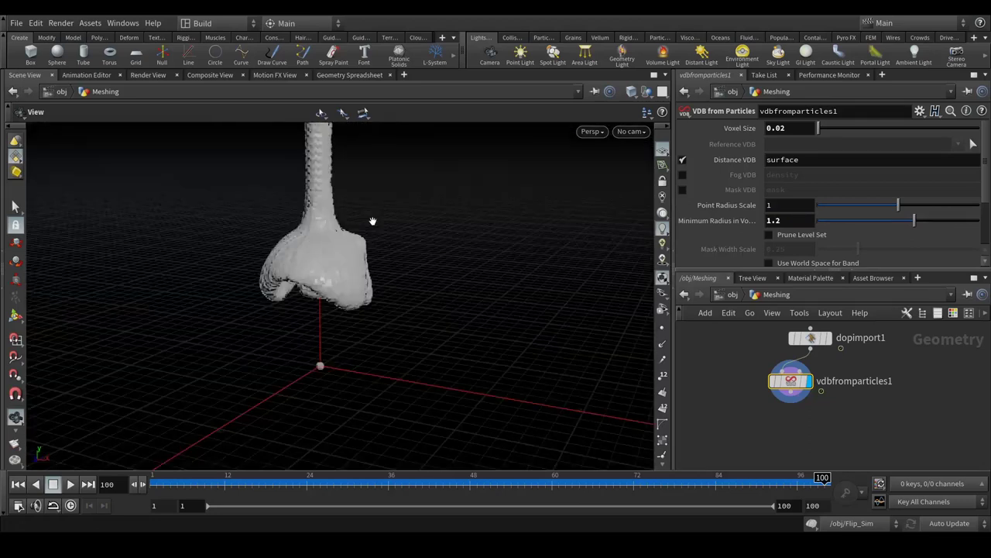
scroll(407, 268, "up", 3)
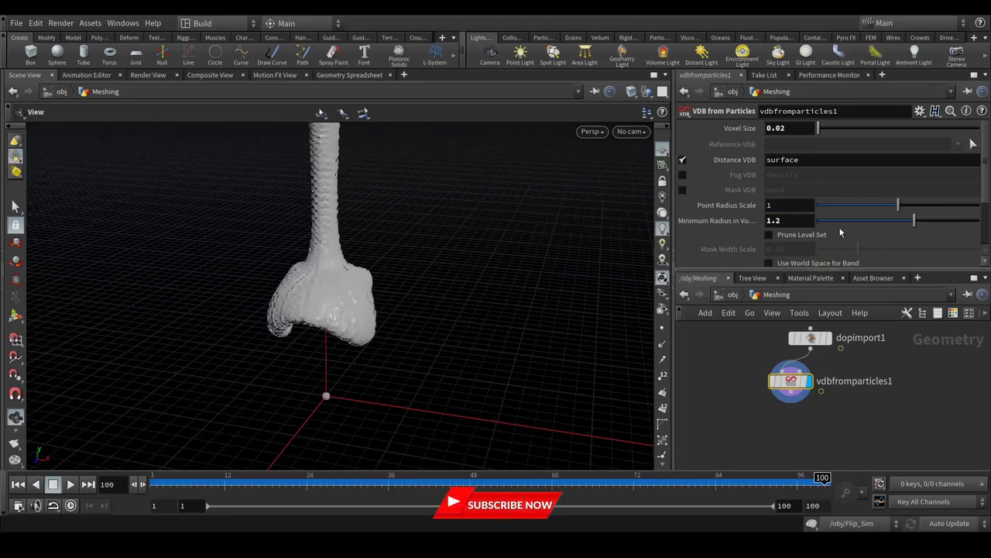
double_click(788, 220)
type("3")
key("Return")
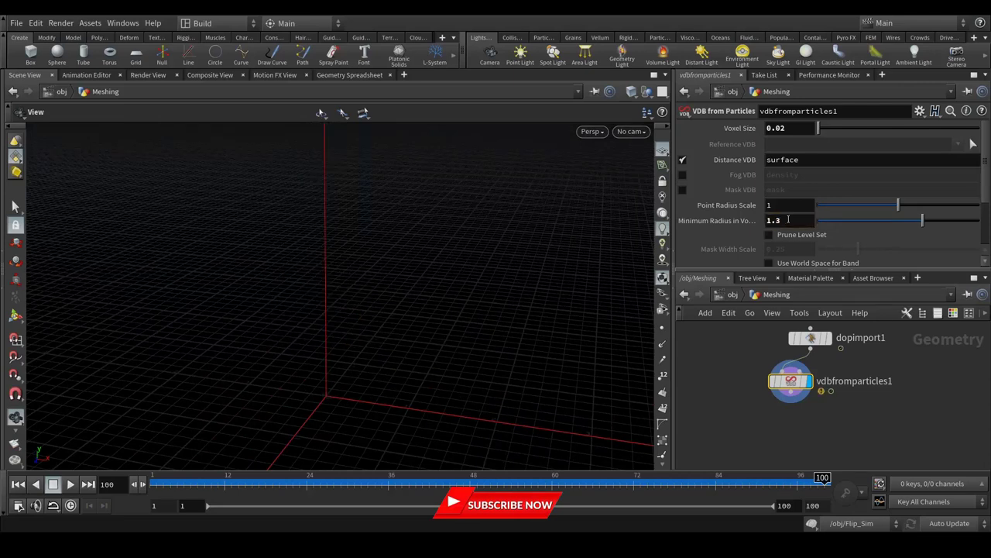
double_click(779, 221)
type("2")
key("Return")
left_click_drag(380, 319, 357, 300)
mouse_move(408, 341)
left_mouse_down()
mouse_move(375, 307)
mouse_move(401, 337)
left_mouse_up()
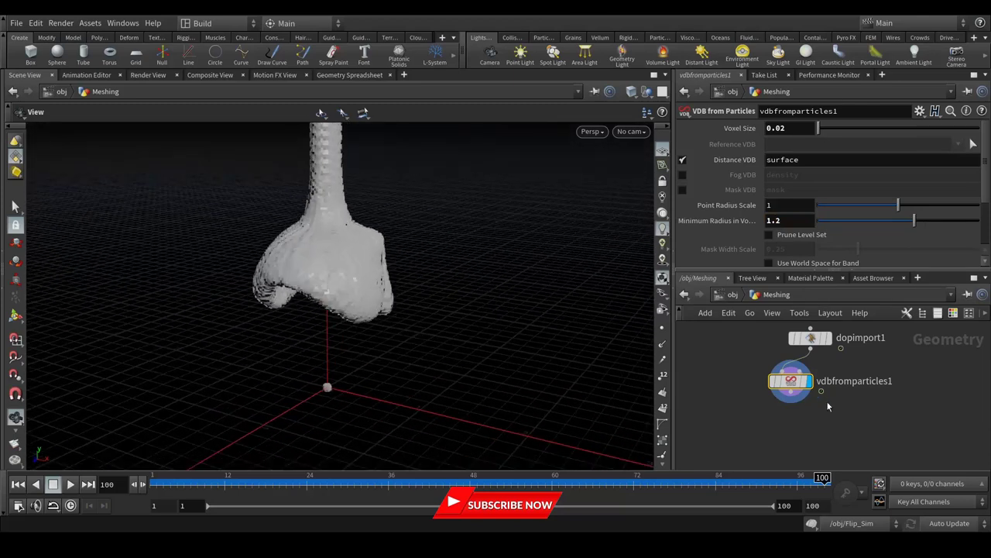
Add a VDB Smooth SDF node below VDB from Particles, wired to its output, and display it.
middle_click_drag(825, 437, 834, 412)
left_click_drag(836, 367, 799, 410)
key("Tab")
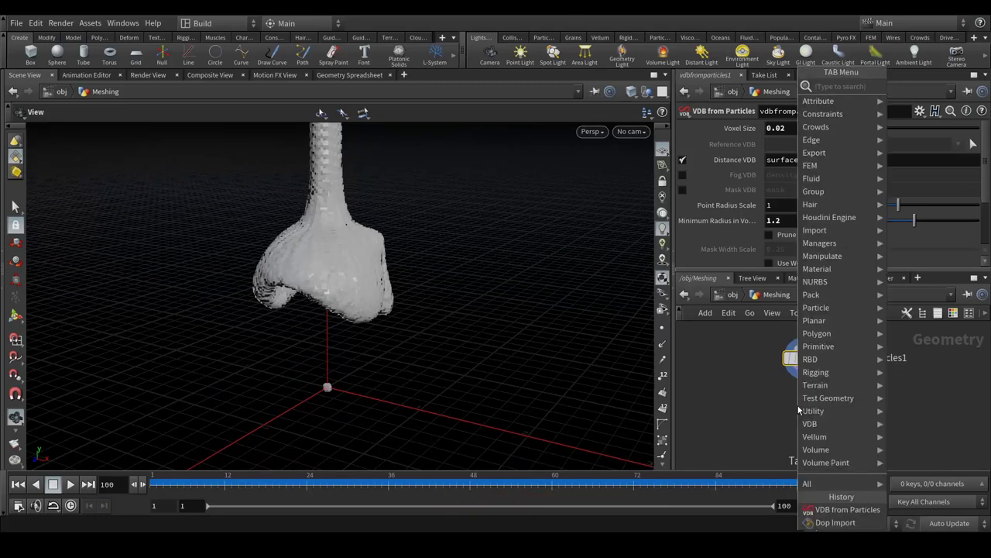
type("vdbsm")
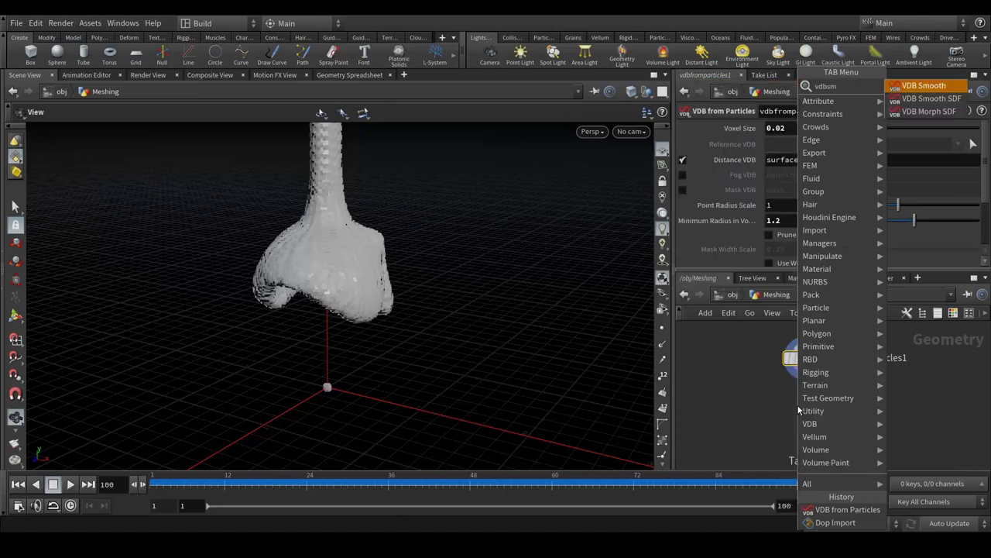
key("Down")
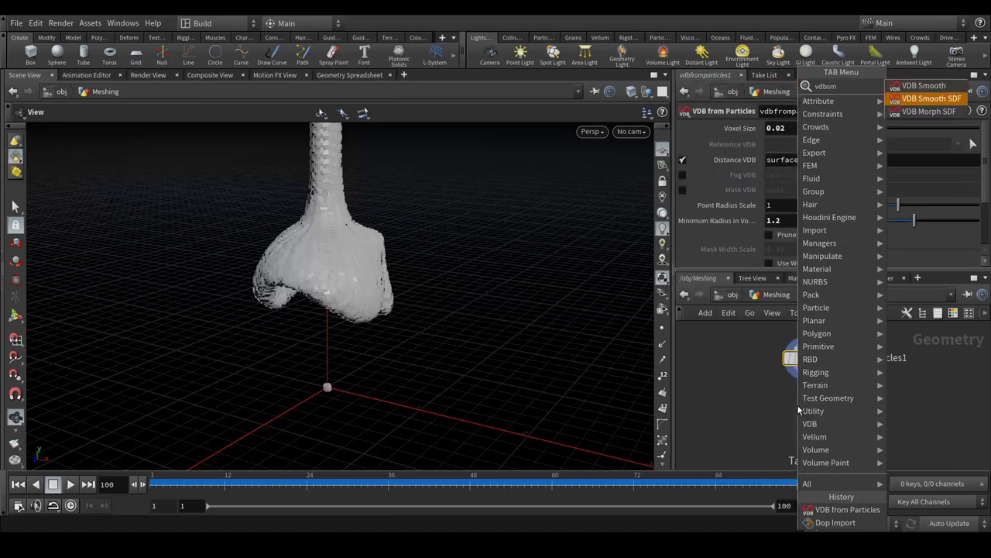
key("Return")
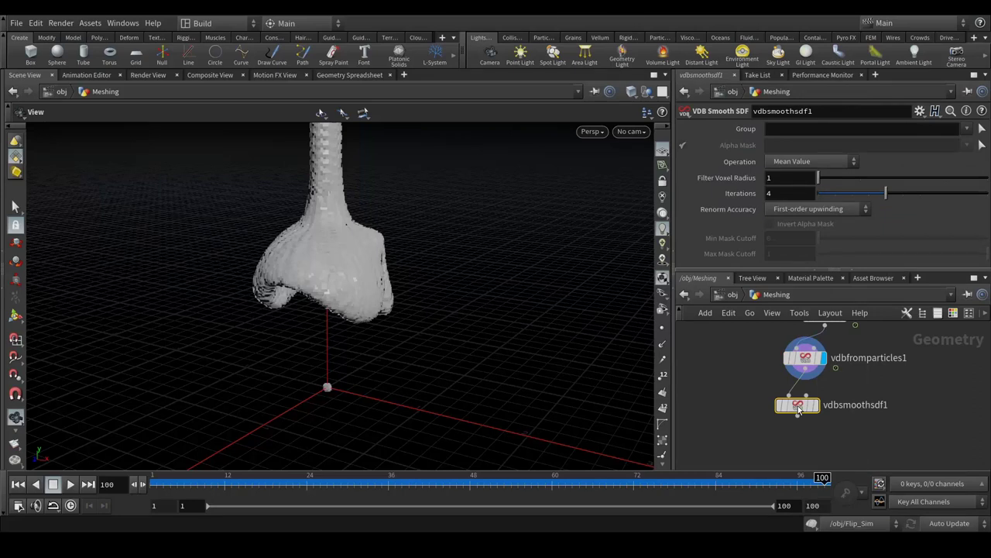
left_click(820, 406)
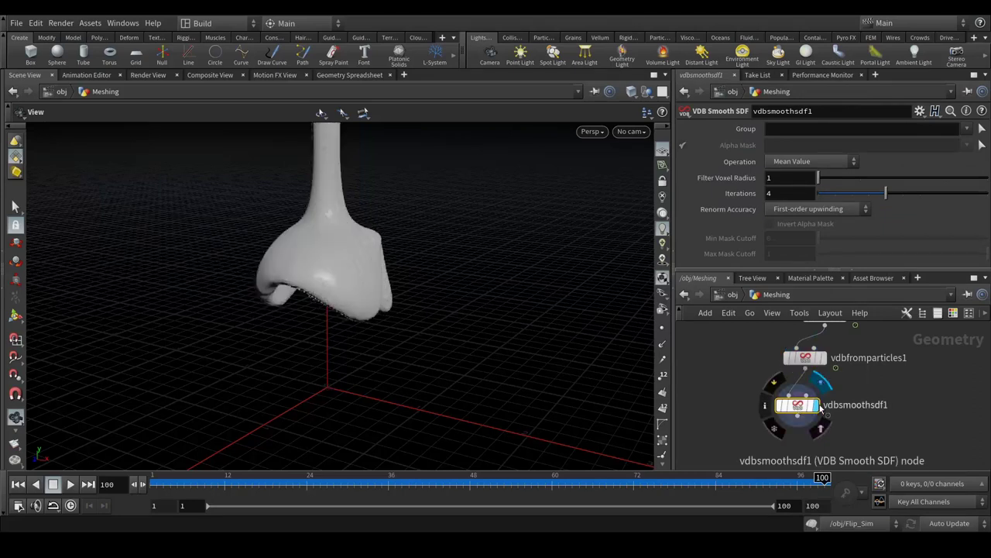
Inspect the smoothed fluid surface and set the VDB Smooth SDF iterations to 6.
scroll(281, 294, "up", 5)
scroll(399, 269, "down", 5)
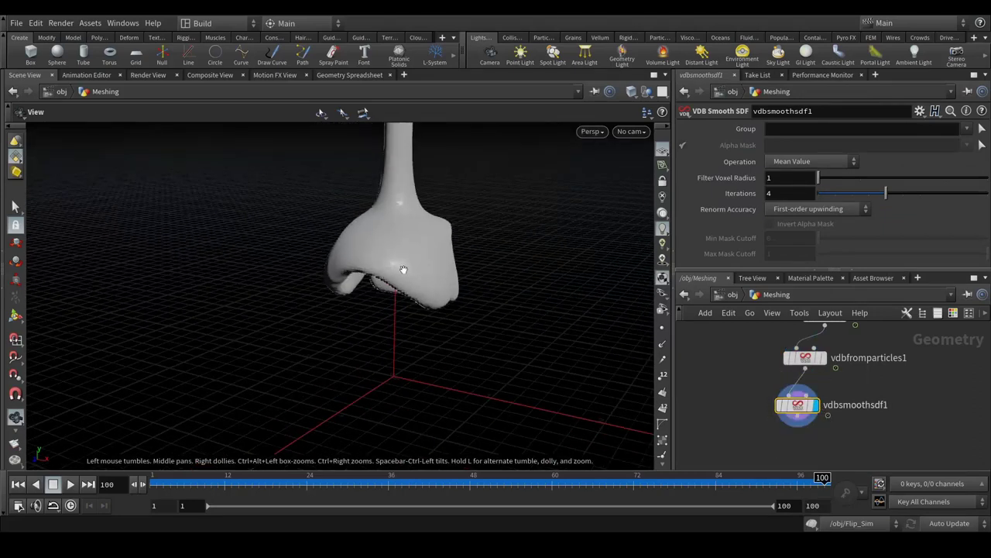
middle_click_drag(426, 194, 358, 264)
left_click_drag(357, 264, 374, 332)
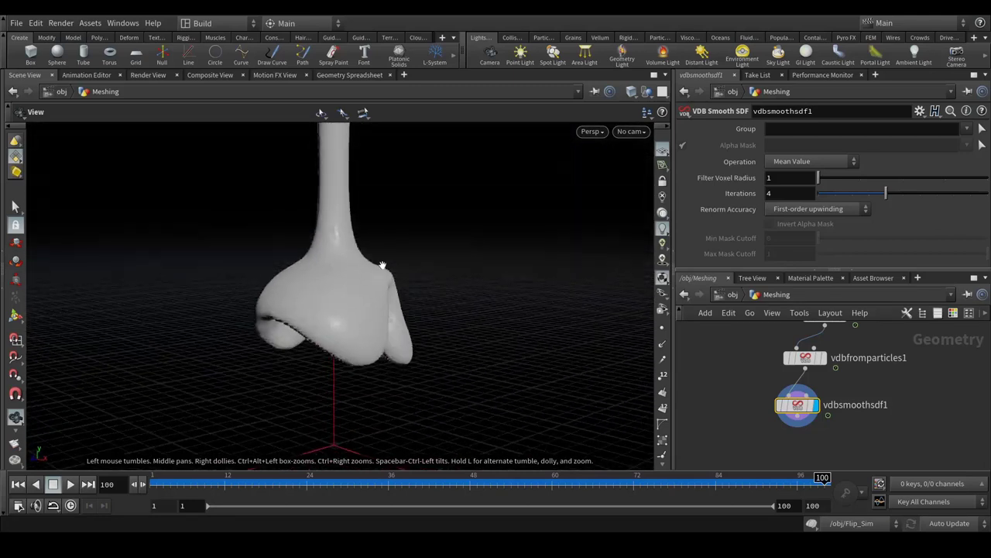
left_click(766, 192)
key("Return")
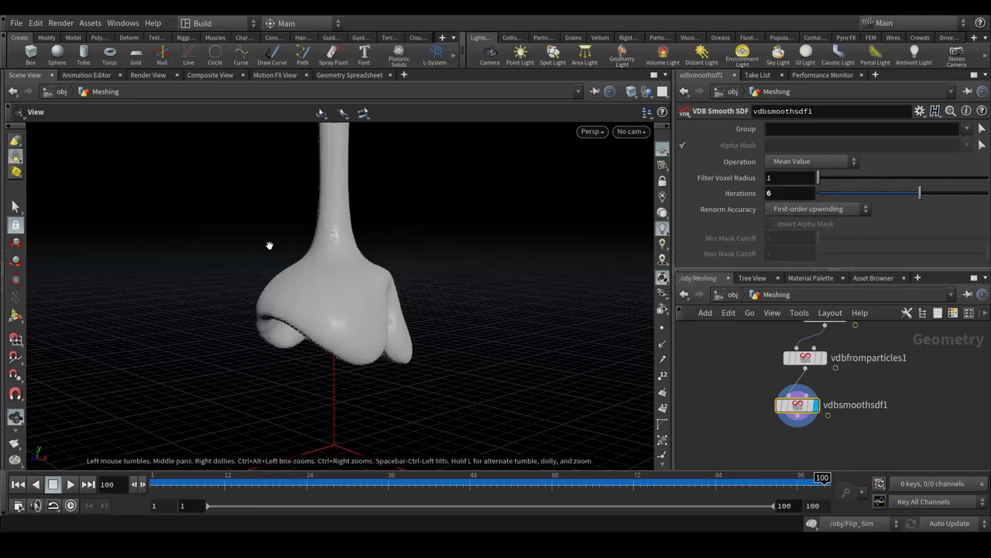
left_click_drag(343, 271, 346, 299)
scroll(346, 330, "up", 5)
scroll(346, 329, "down", 5)
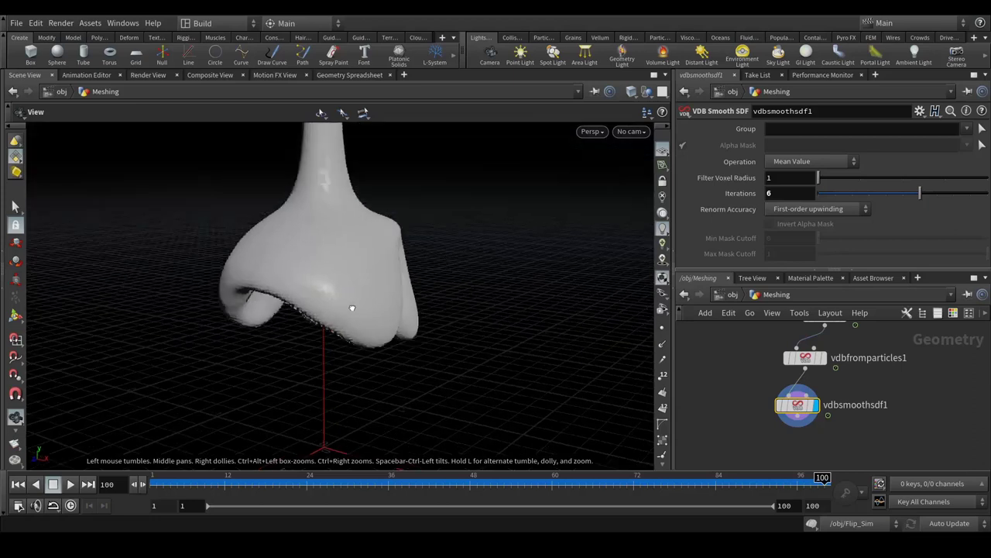
left_click_drag(352, 249, 354, 283)
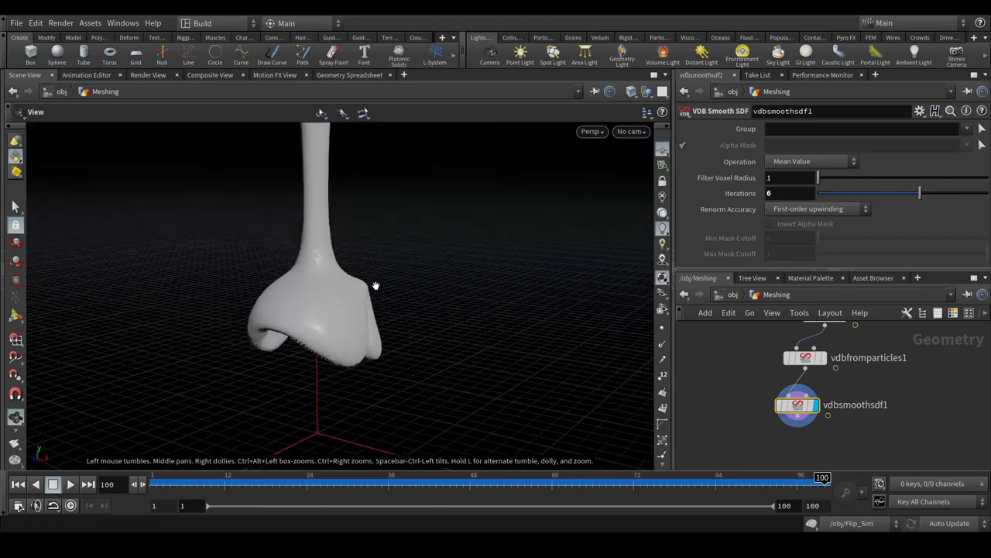
Connect a Convert VDB node to the output of VDB Smooth SDF and place it directly below.
middle_click_drag(866, 427, 872, 405)
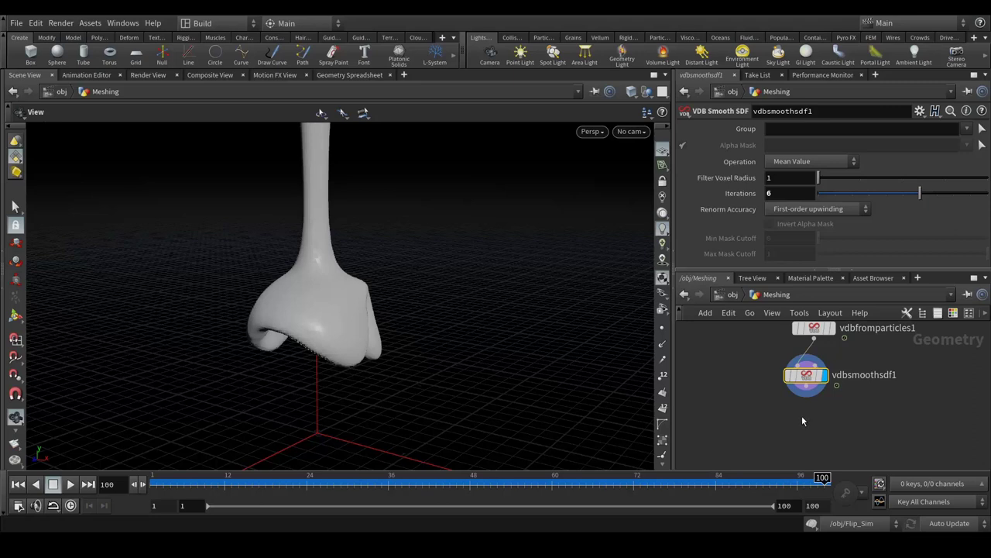
middle_click_drag(834, 416, 835, 401)
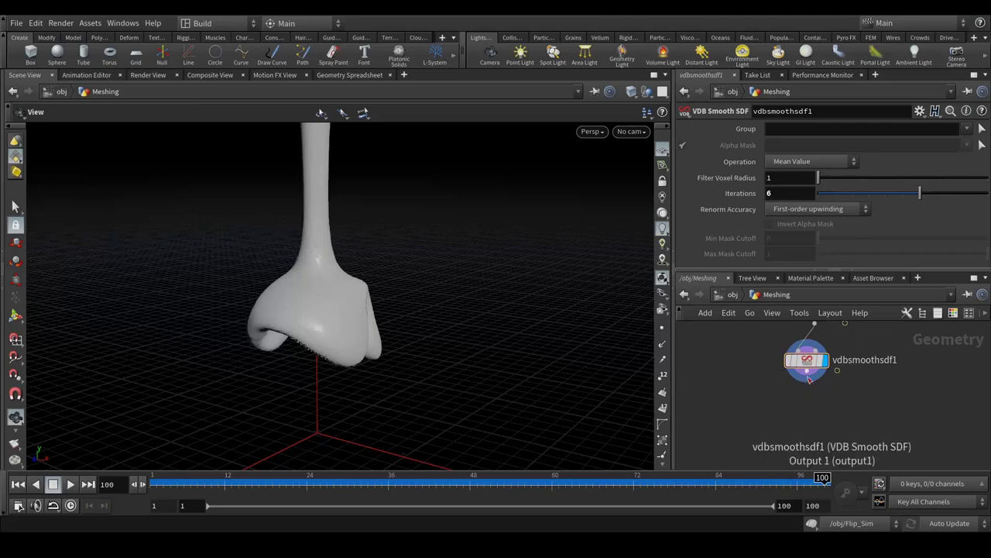
left_click(809, 379)
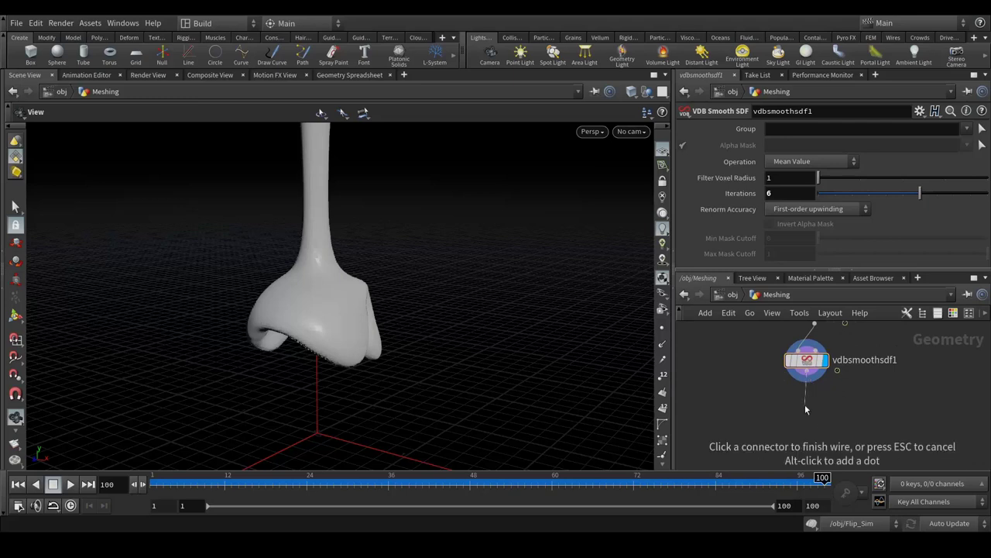
key("Tab")
type("con")
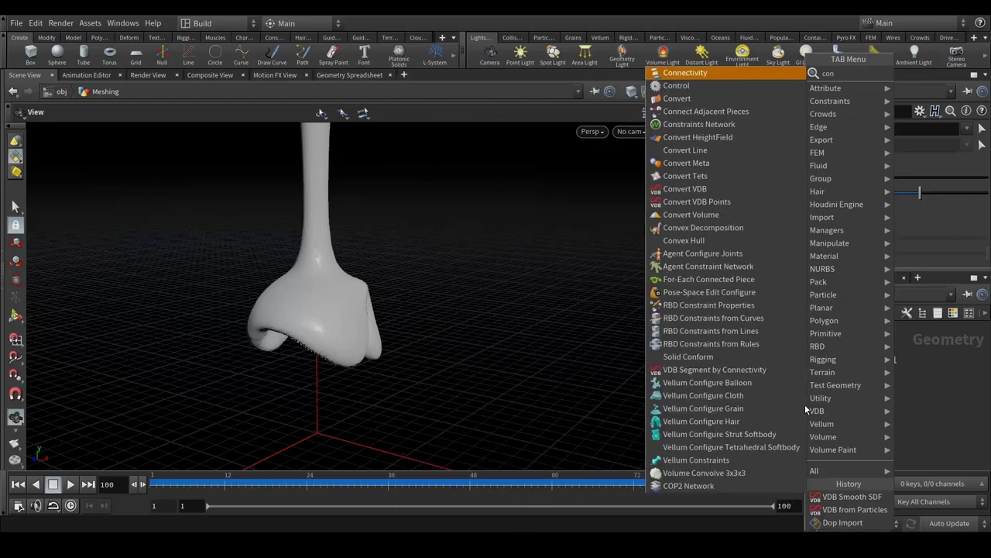
type("vert")
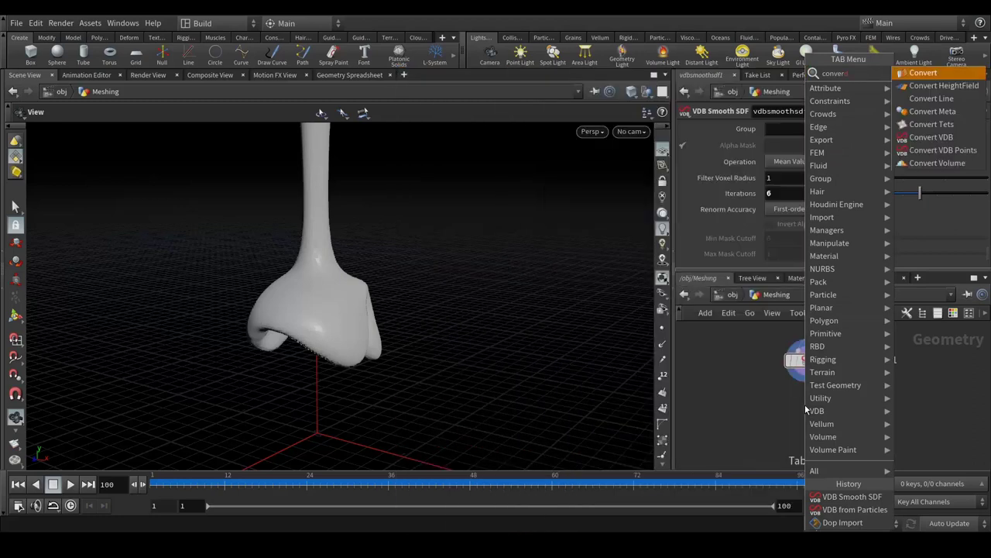
key("Down")
key("Down")
key("Down")
key("Down")
key("Down")
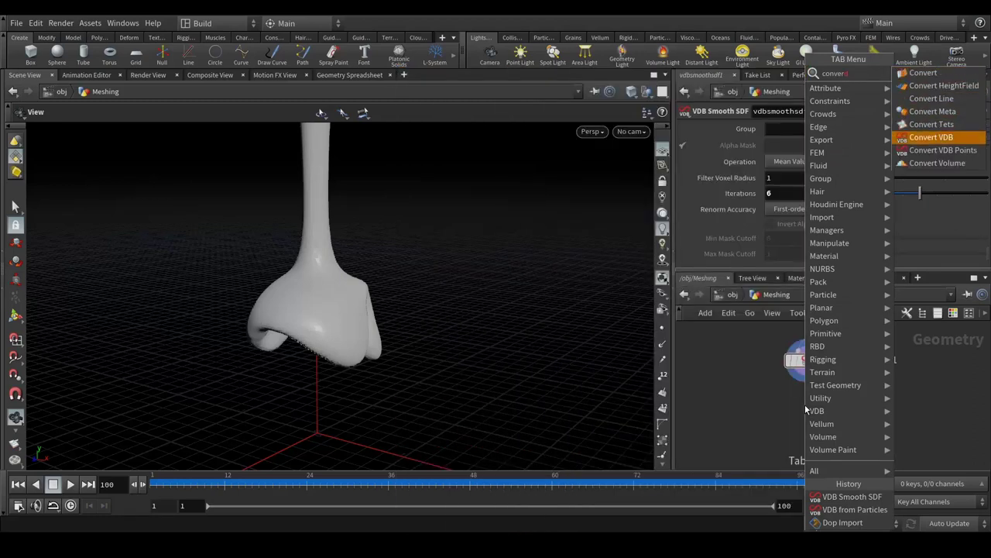
key("Return")
mouse_move(806, 411)
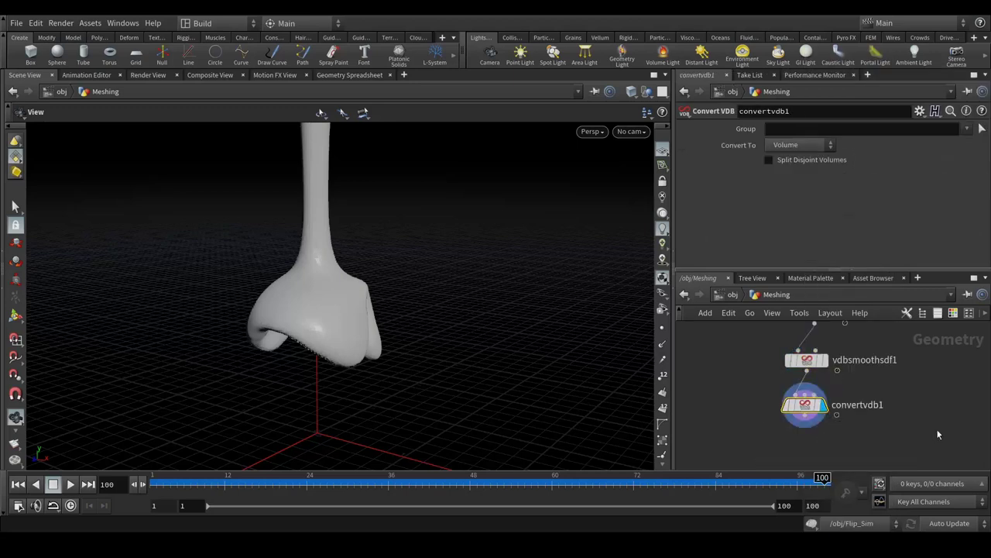
left_click_drag(806, 408, 807, 415)
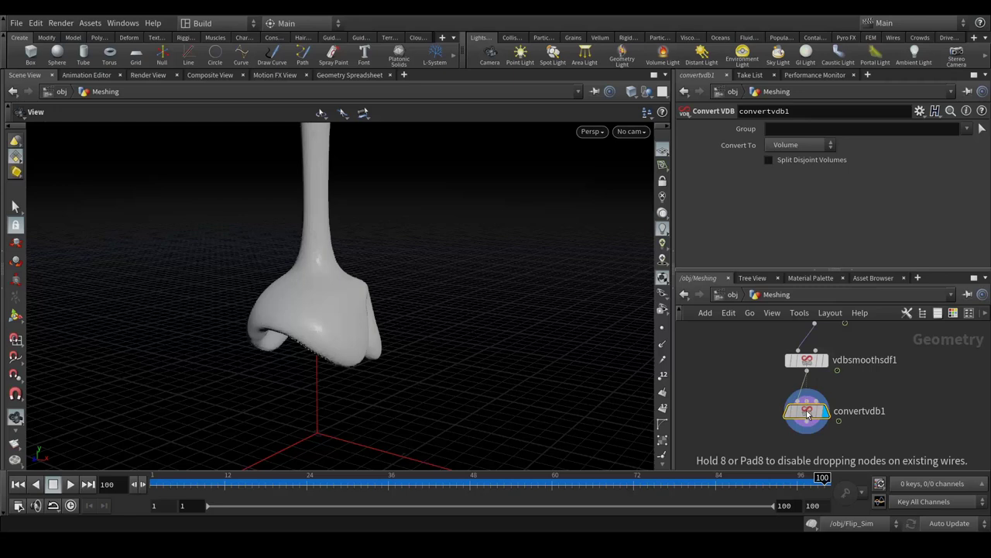
Set Convert VDB to convert to Polygons and examine the resulting fluid mesh in wireframe and shaded display.
left_click(791, 145)
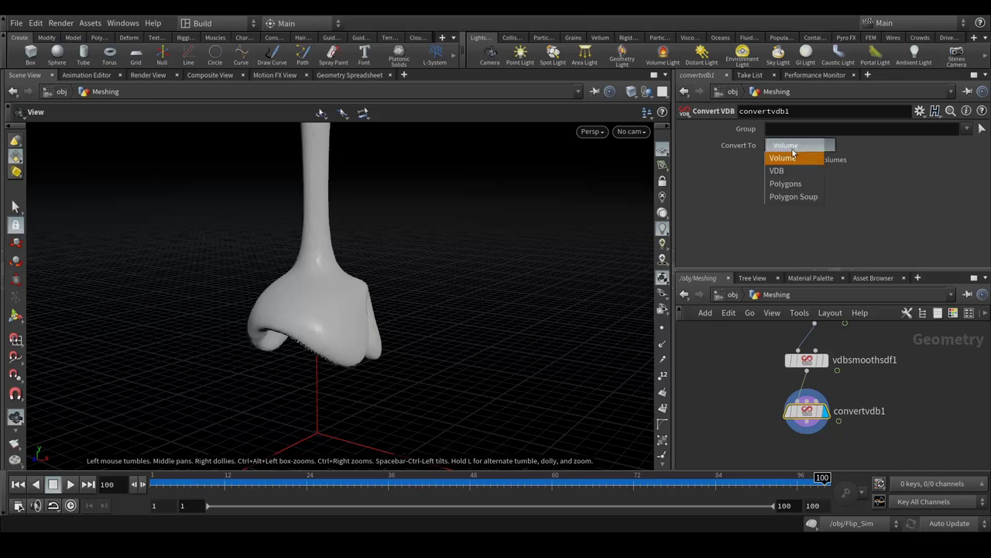
left_click(798, 190)
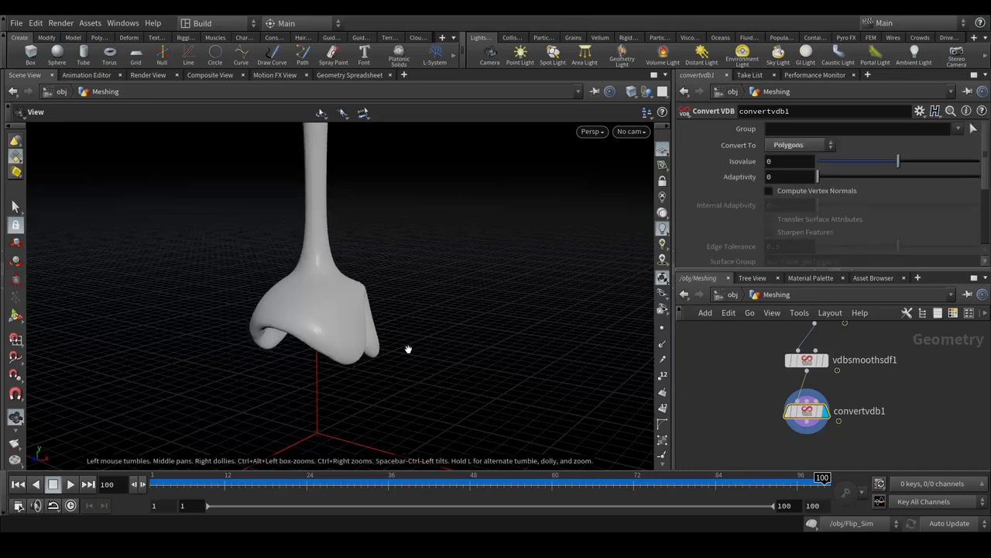
scroll(347, 344, "up", 3)
scroll(293, 286, "up", 3)
mouse_move(293, 287)
left_mouse_down()
mouse_move(188, 234)
mouse_move(129, 277)
mouse_move(213, 302)
mouse_move(372, 259)
left_mouse_up()
key("w")
left_click_drag(301, 266, 435, 231)
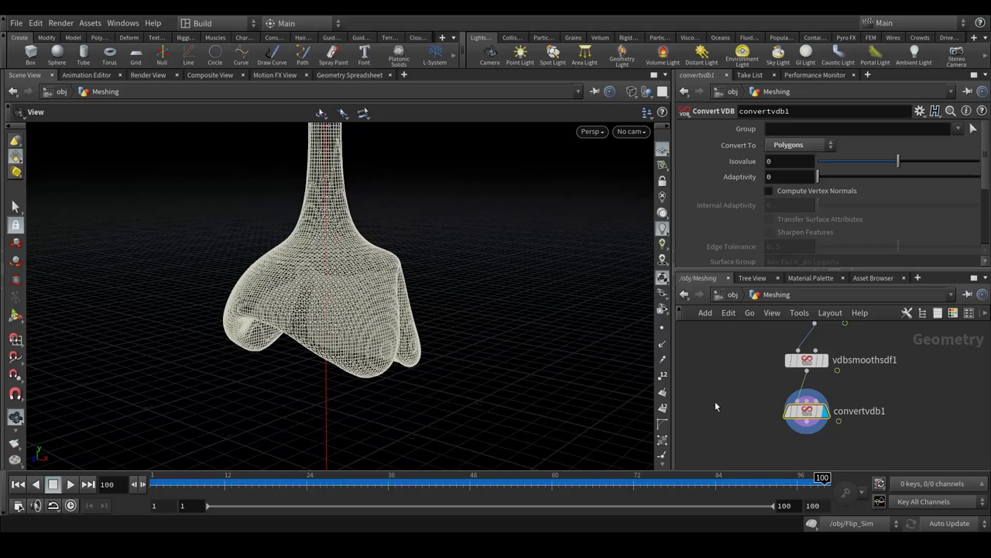
key("w")
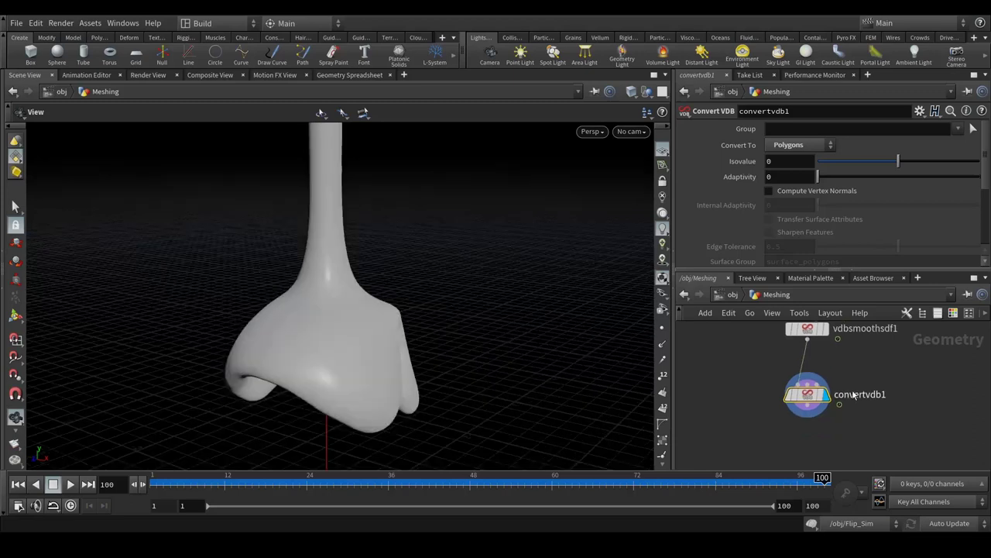
mouse_move(808, 395)
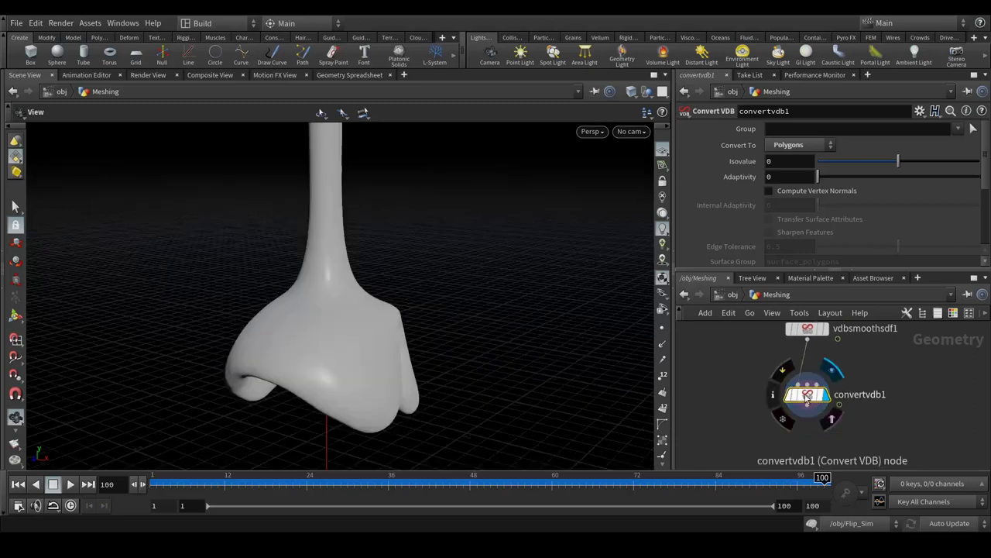
middle_click_drag(878, 362, 874, 375)
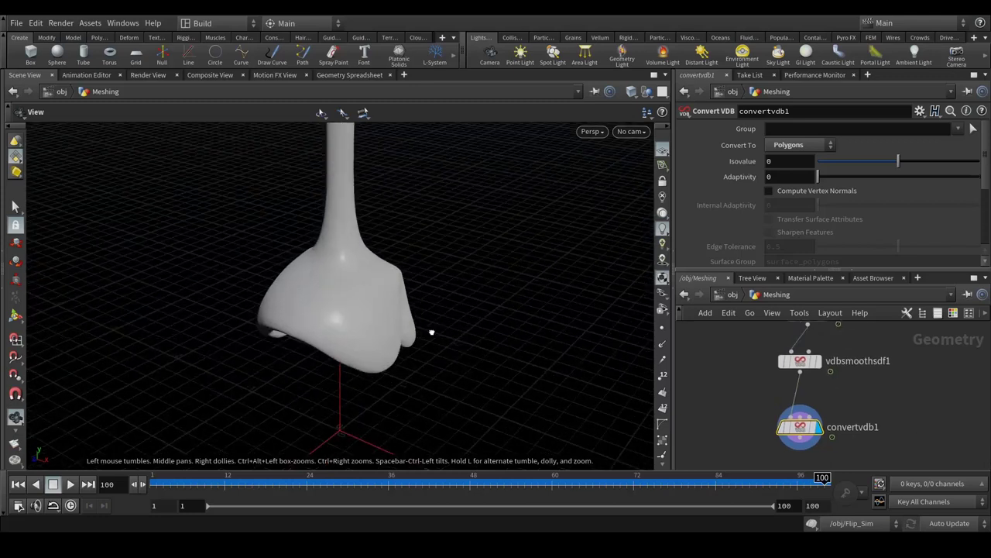
left_click_drag(431, 332, 421, 307)
Display the DOP Import particles and branch a Particle Fluid Surface node from its output, placed beside VDB from Particles.
middle_click_drag(943, 367, 876, 371)
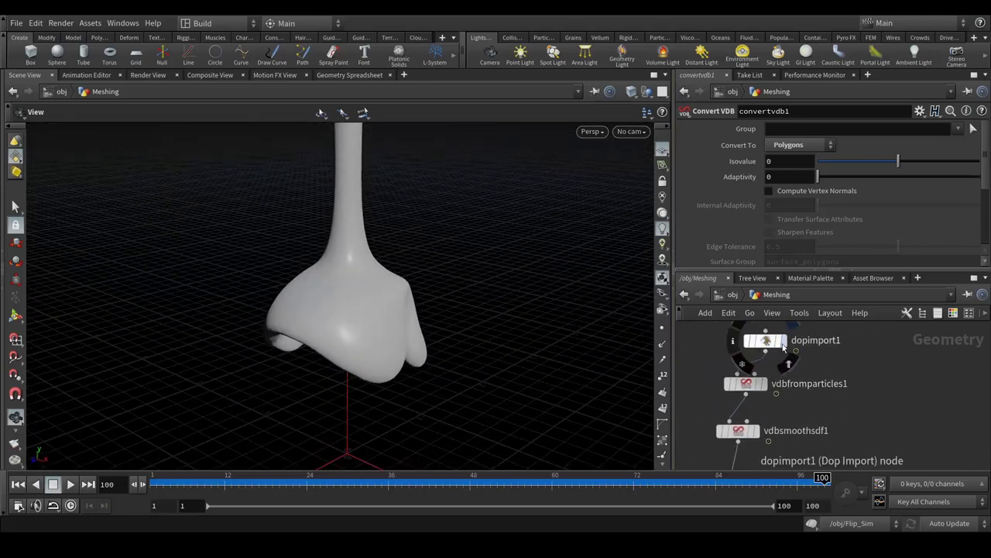
left_click(784, 348)
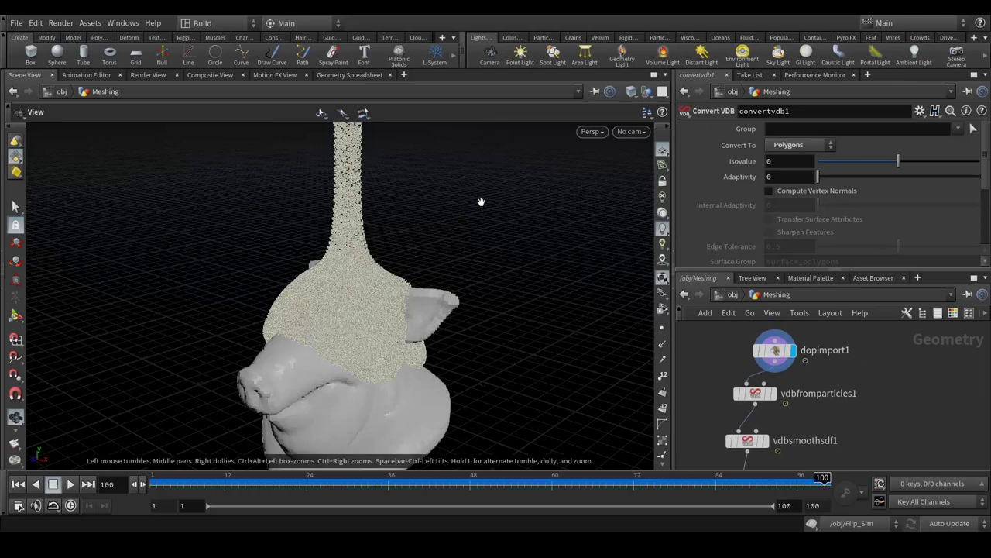
middle_click_drag(783, 384, 764, 355)
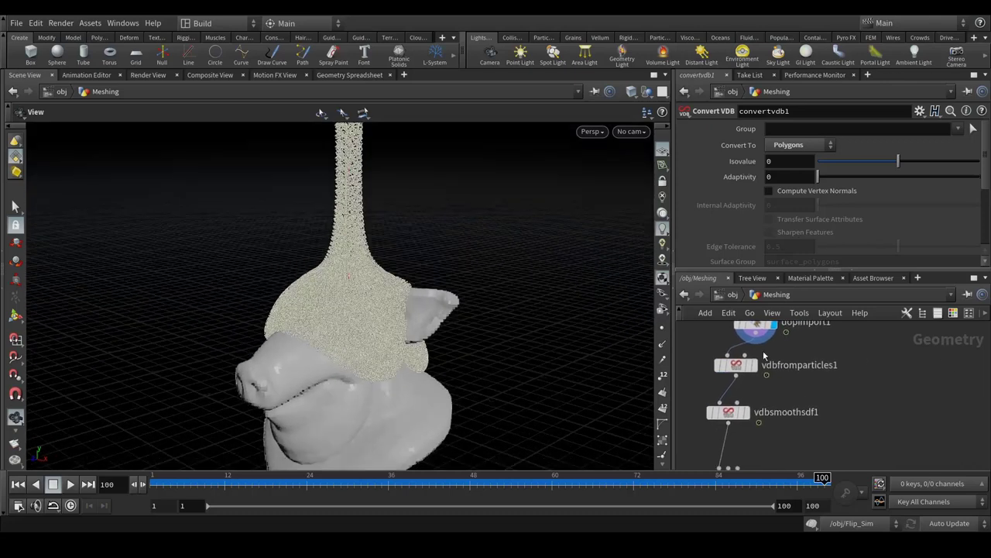
left_click_drag(760, 335, 873, 357)
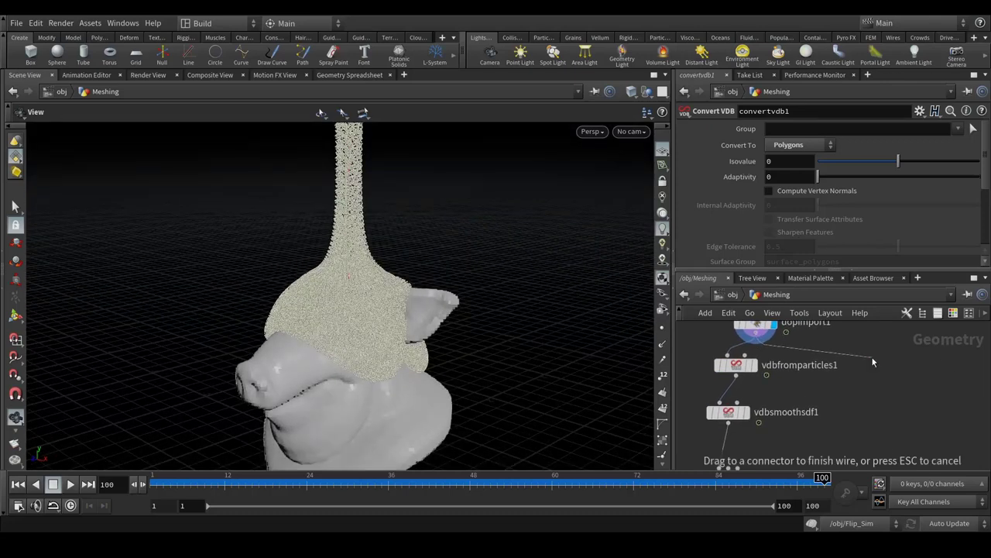
key("Tab")
type("partic")
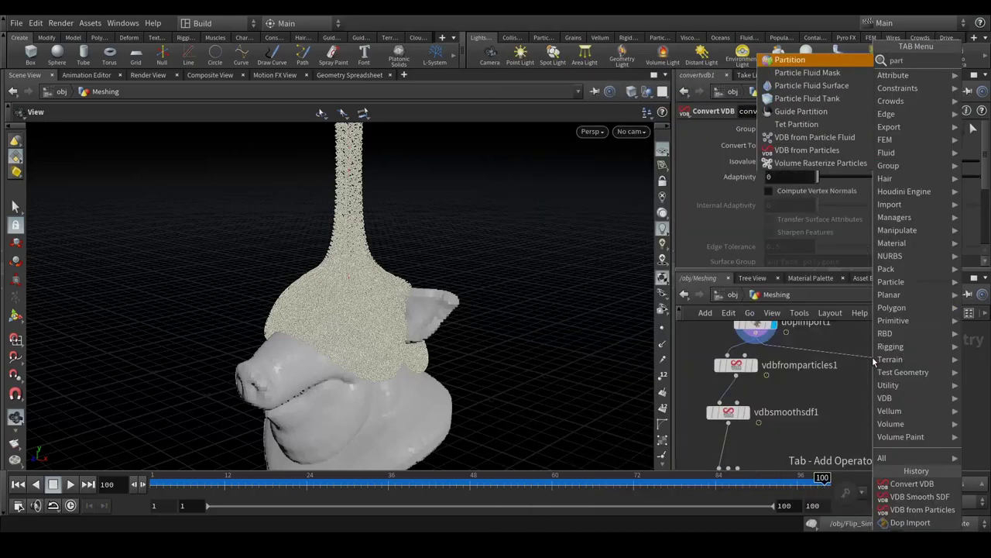
key("Down")
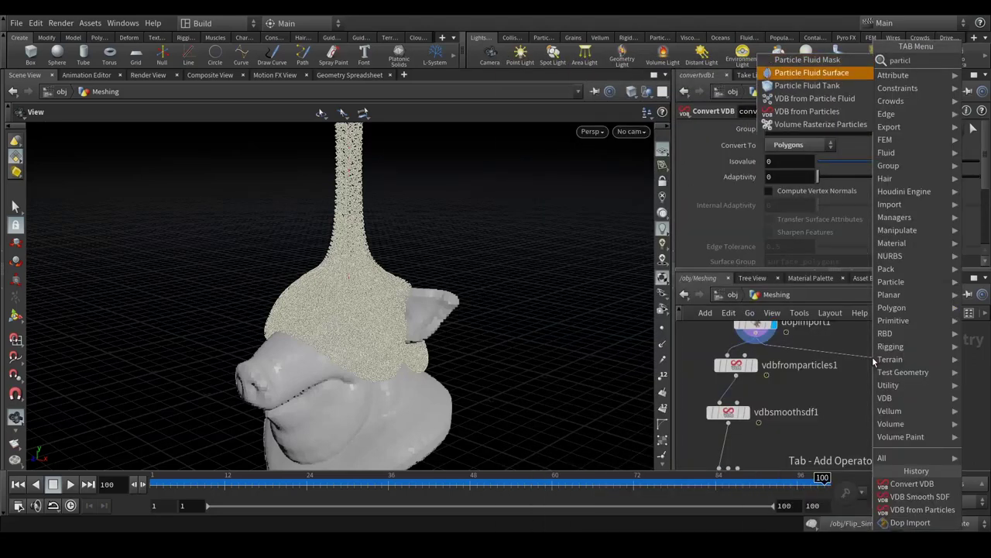
key("Return")
left_click_drag(873, 361, 889, 369)
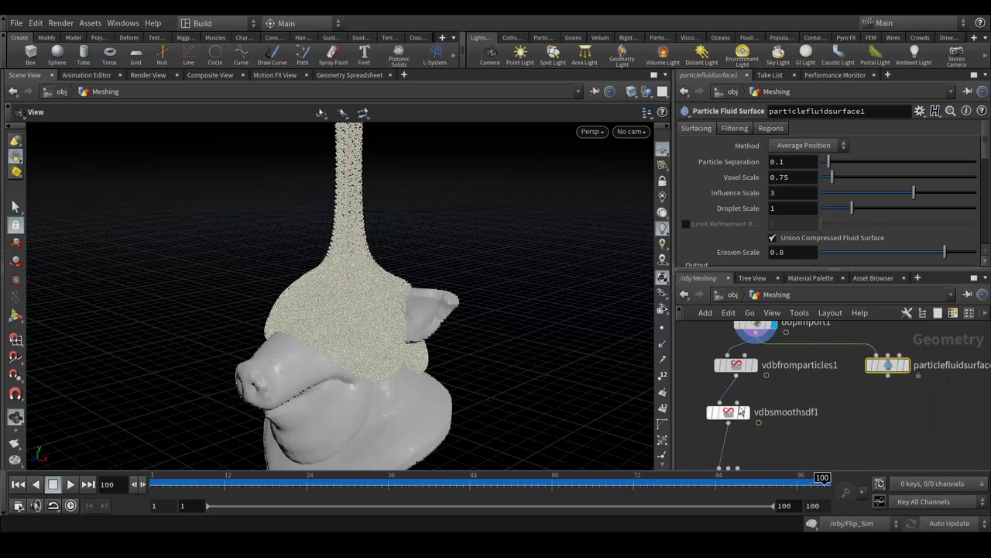
Tidy the VDB from Particles, VDB Smooth SDF and Convert VDB chain into a compact column away from Particle Fluid Surface.
left_click_drag(736, 364, 728, 374)
middle_click_drag(833, 419, 885, 394)
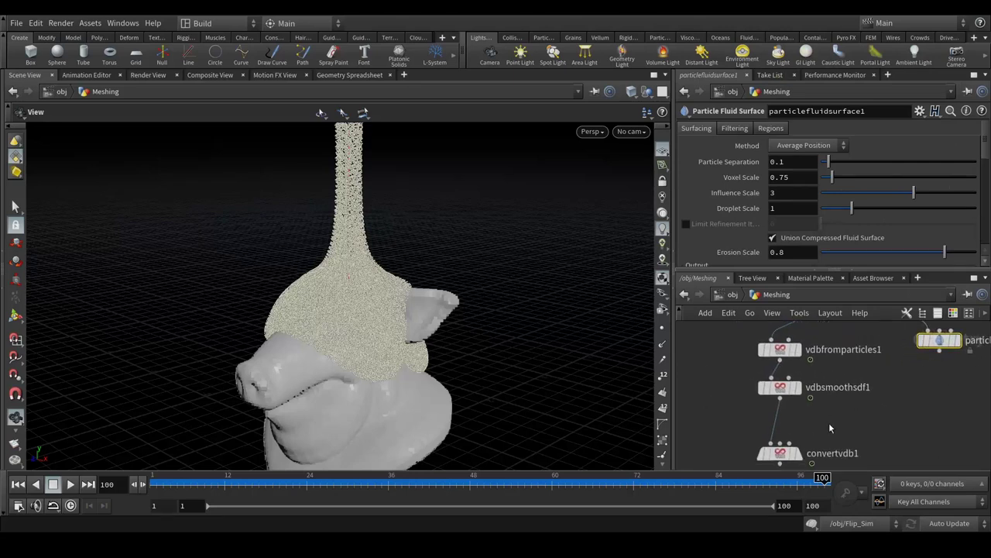
left_click_drag(779, 454, 780, 428)
middle_click_drag(873, 400, 868, 415)
left_click_drag(719, 355, 738, 447)
middle_click_drag(883, 392, 838, 421)
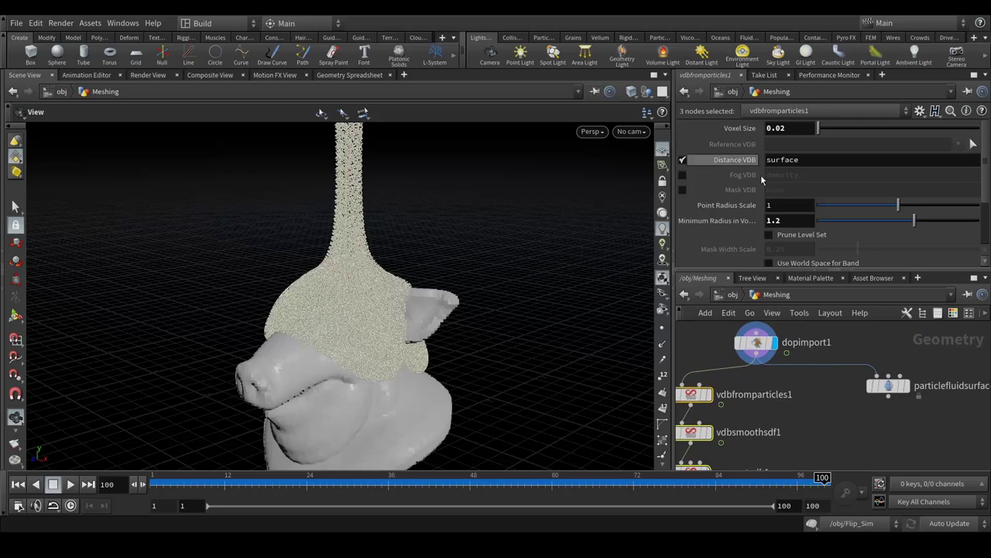
Review the Particle Fluid Surface node's surfacing and filtering settings and display its mesh.
left_click(889, 385)
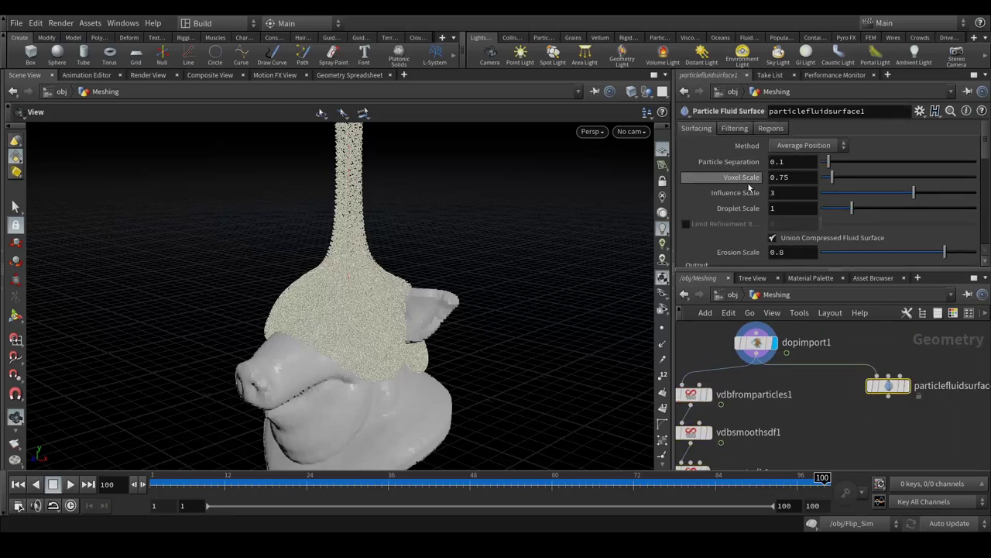
left_click(734, 128)
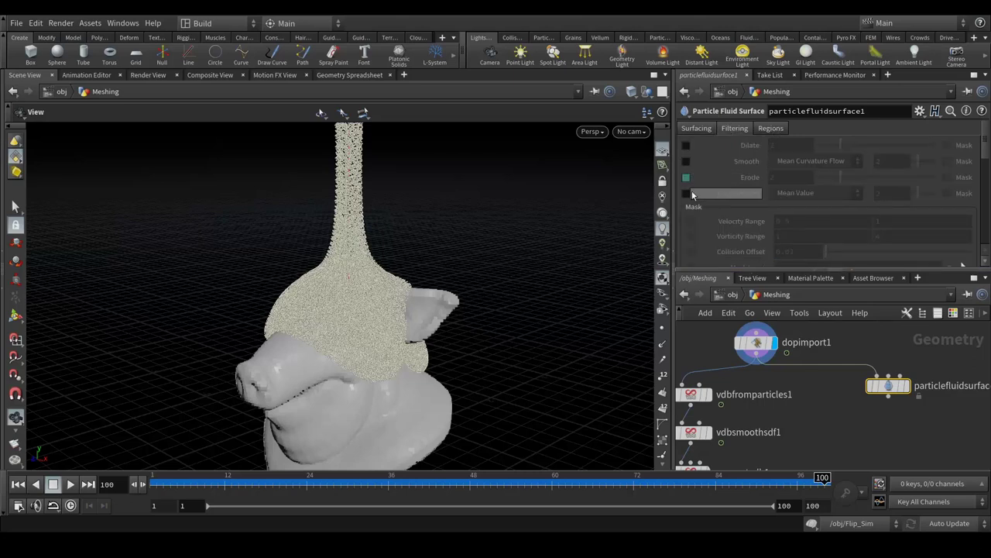
middle_click_drag(739, 449, 798, 417)
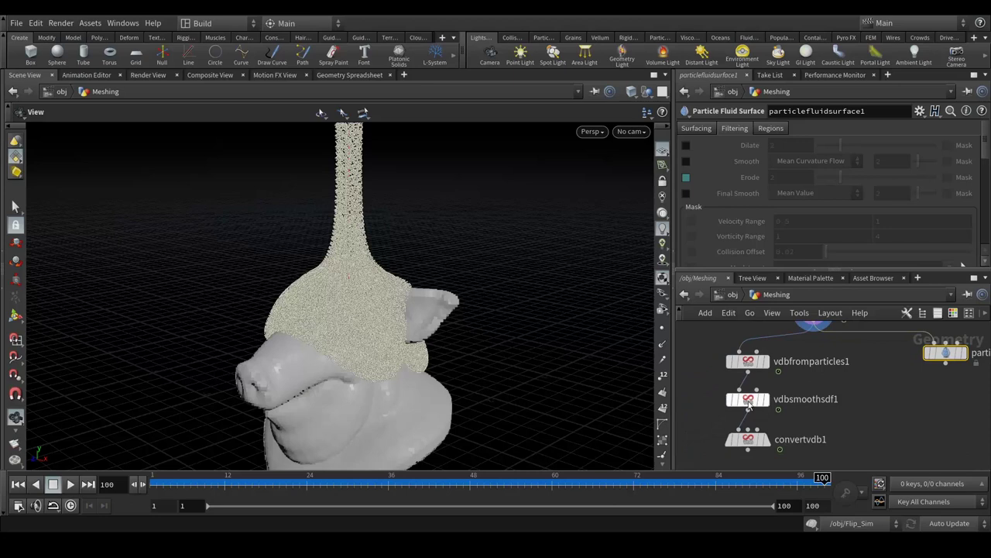
middle_click_drag(923, 357, 823, 439)
left_click(690, 130)
middle_click_drag(911, 371, 909, 333)
left_click(893, 354)
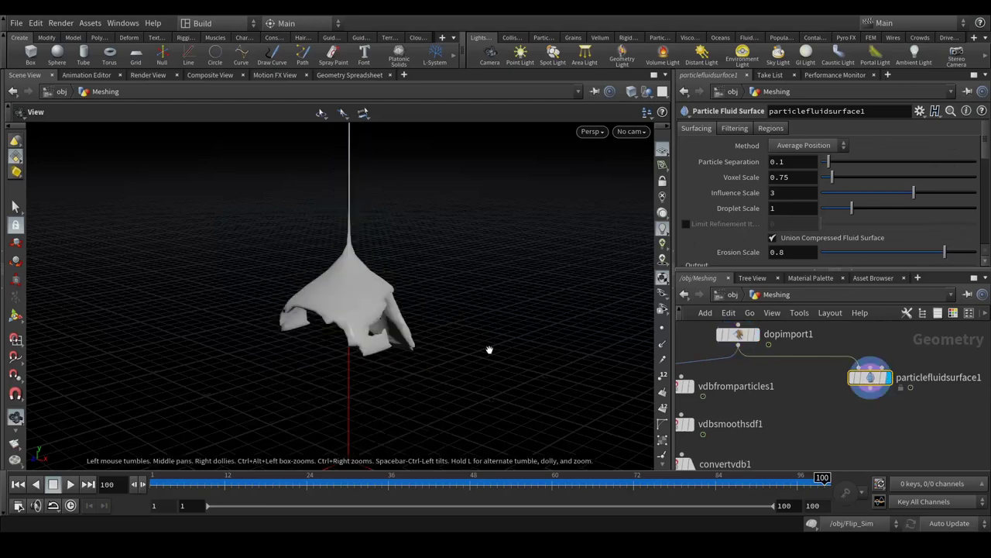
Inspect the Particle Fluid Surface mesh and set its Particle Separation to 0.02.
left_click_drag(348, 266, 369, 273)
scroll(353, 313, "up", 4)
left_click_drag(358, 316, 349, 319)
middle_click_drag(423, 253, 416, 263)
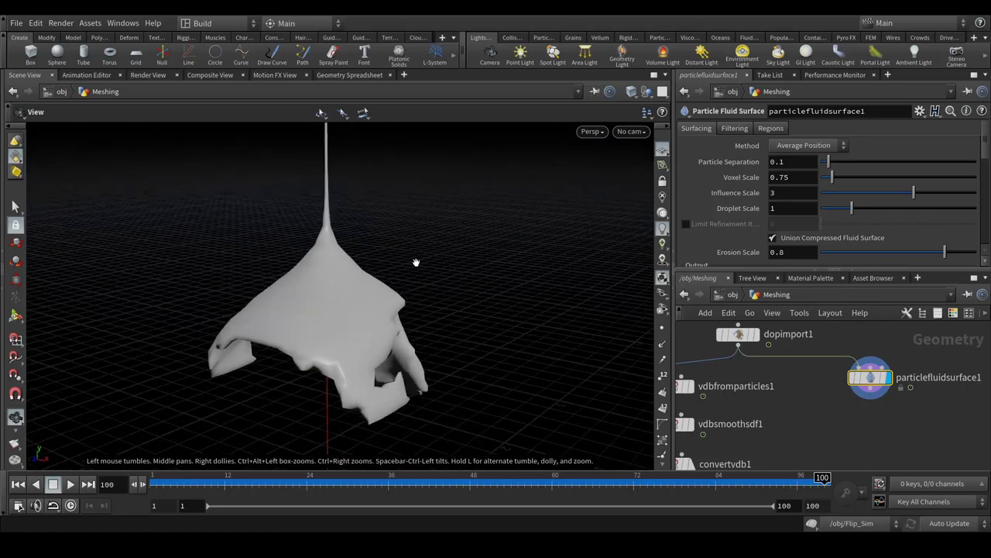
middle_click_drag(902, 404, 900, 408)
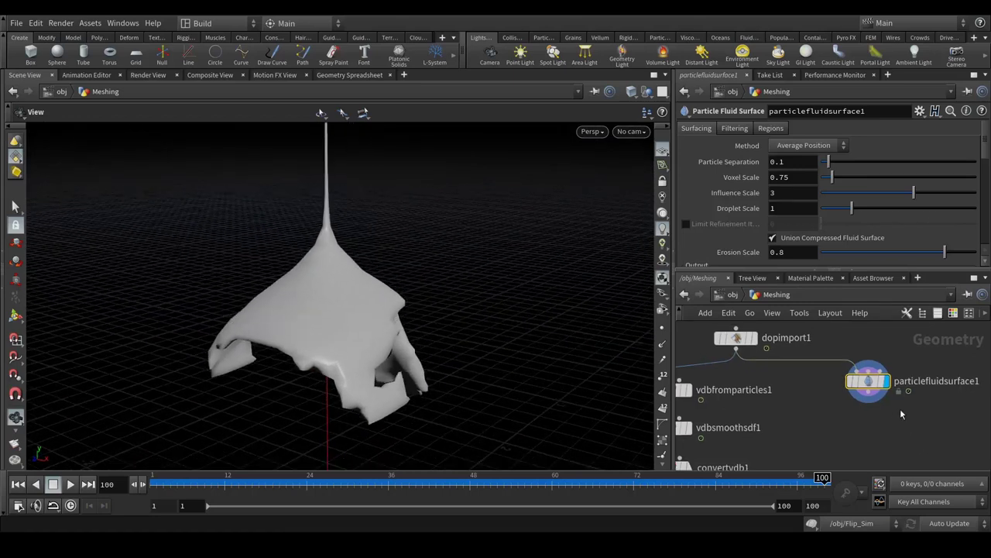
left_click(793, 161)
type("02")
key("Return")
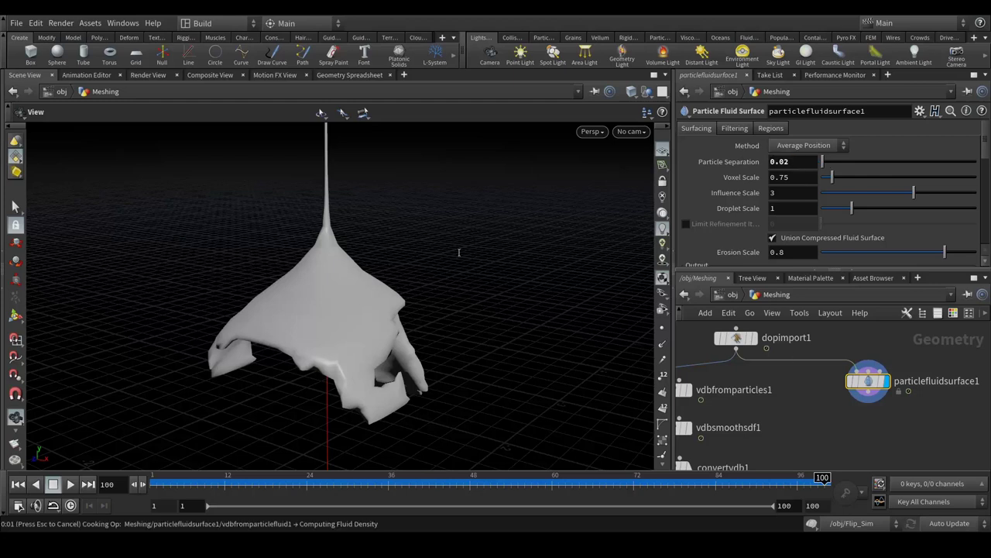
left_click_drag(350, 332, 432, 326)
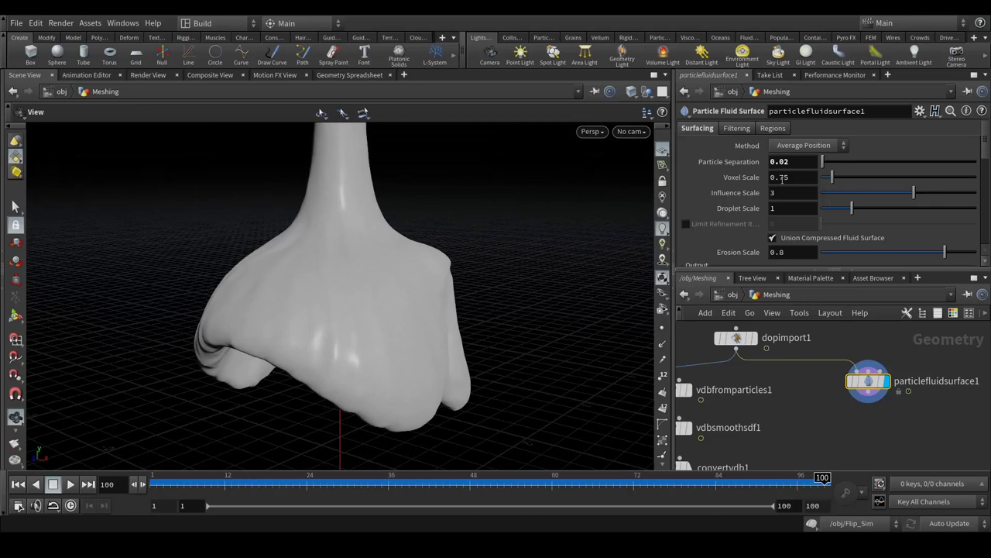
Set the Particle Fluid Surface Voxel Scale to 0.55 and check the refined mesh.
double_click(781, 177)
type("55")
key("Return")
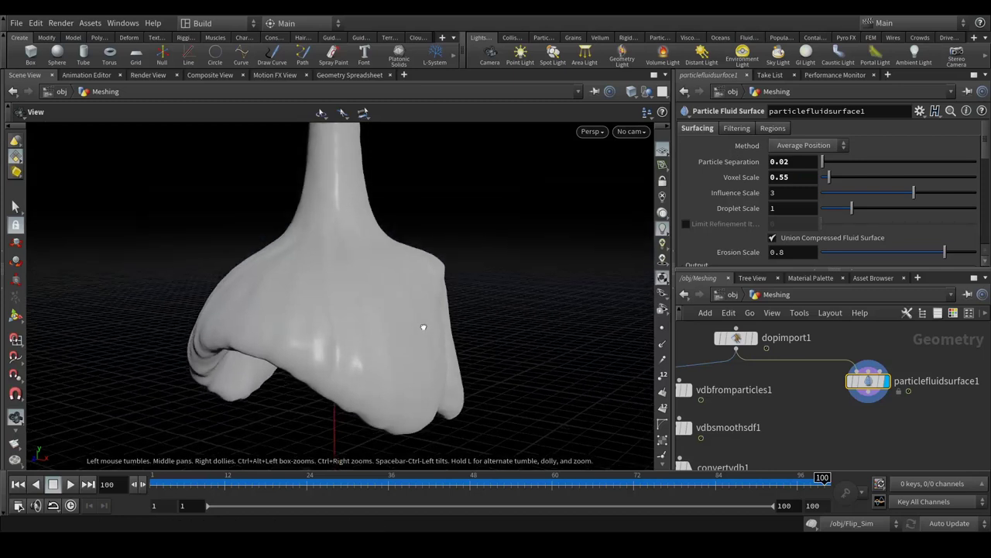
scroll(740, 201, "down", 3)
scroll(739, 205, "up", 3)
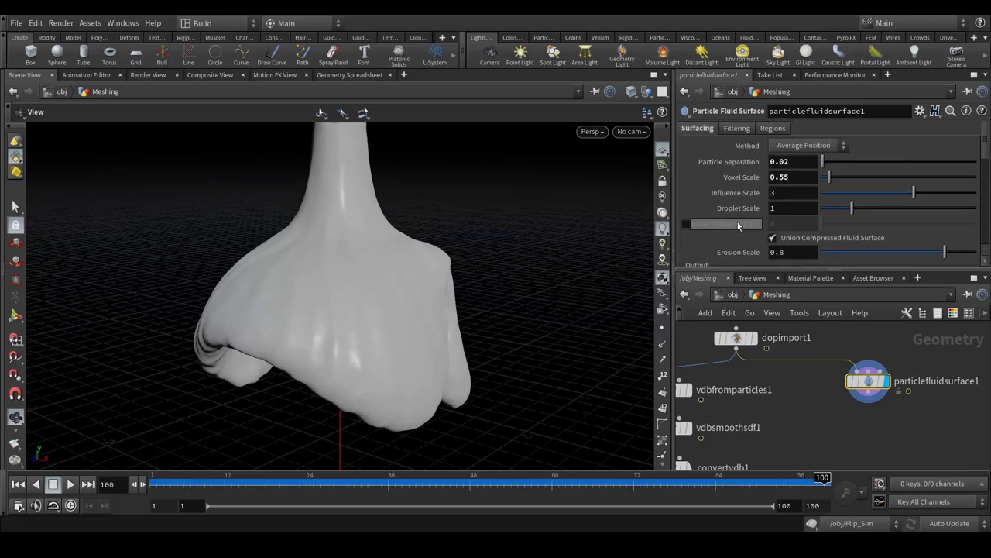
Enable the Mean Curvature Flow Smooth filter on Particle Fluid Surface and compare the mesh with and without it.
left_click(728, 129)
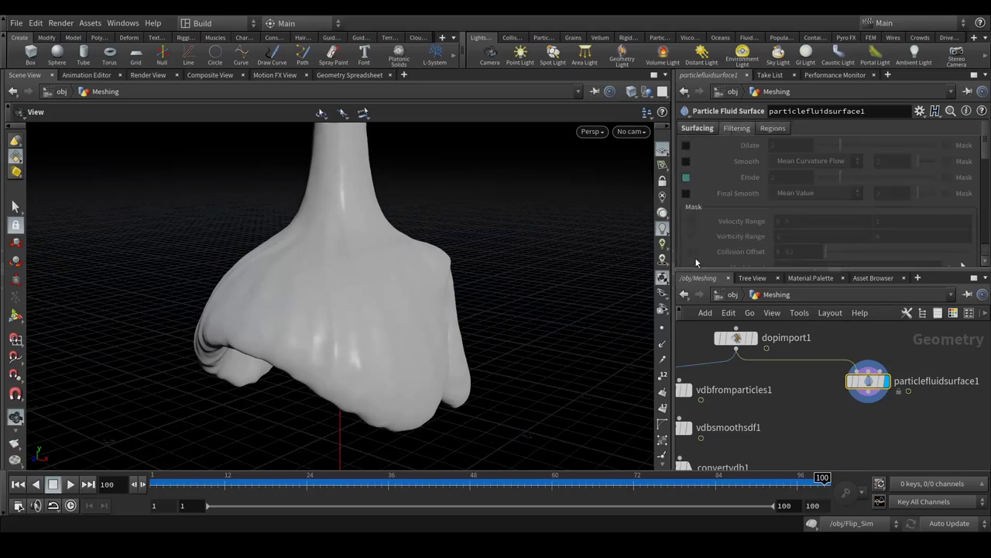
left_click(686, 162)
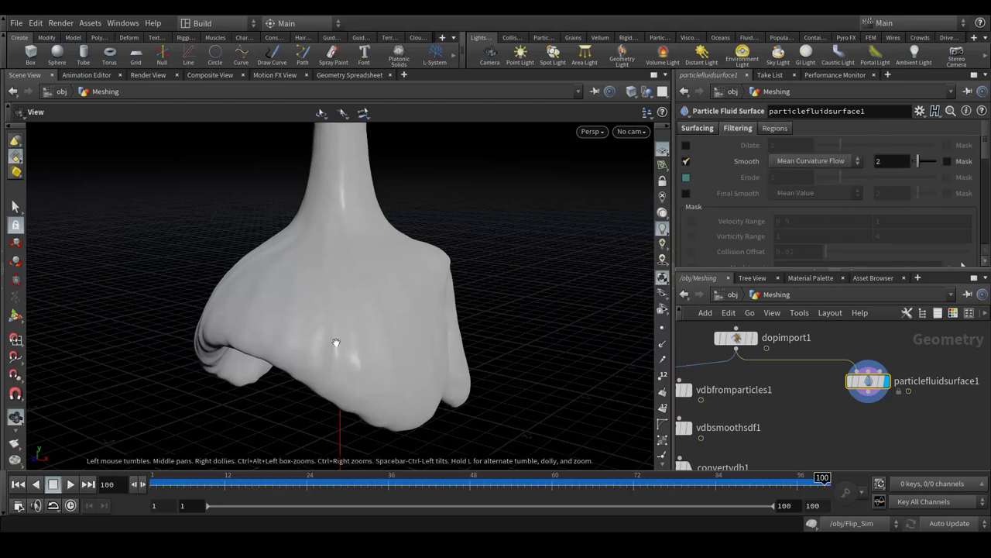
scroll(335, 343, "up", 5)
scroll(337, 345, "down", 3)
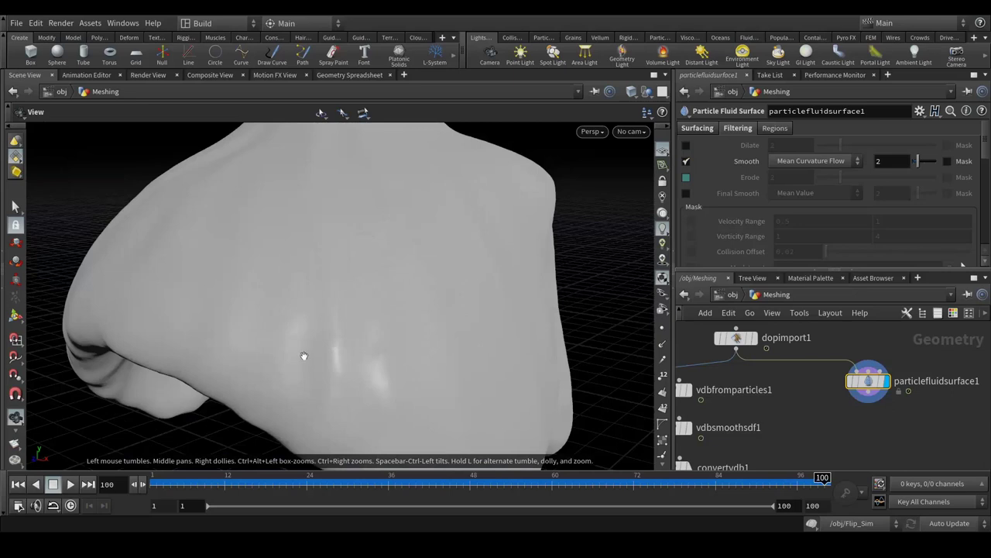
left_click(686, 161)
left_click(686, 161)
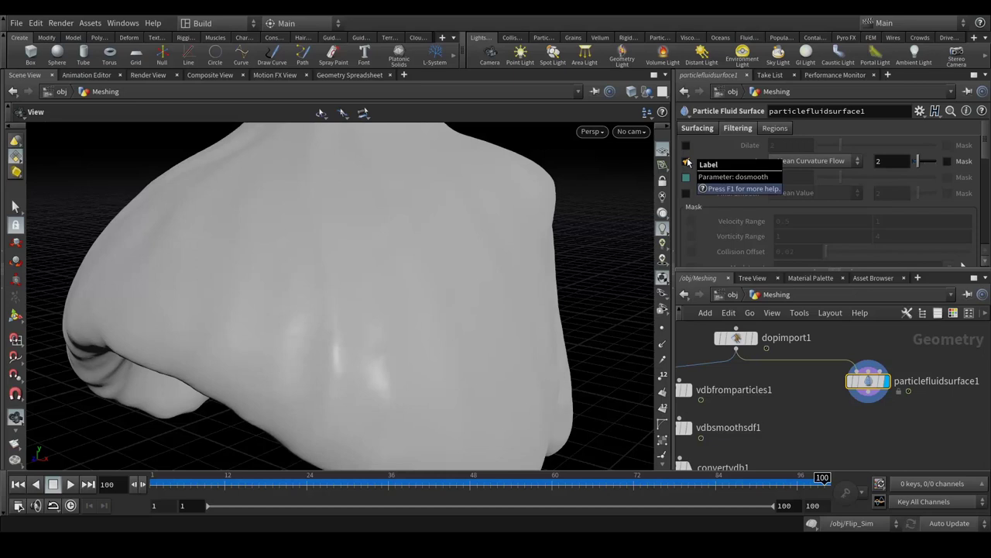
left_click(686, 161)
left_click(686, 161)
Set the Smooth filter's iterations to 4 and inspect the fluid mesh up close.
double_click(891, 160)
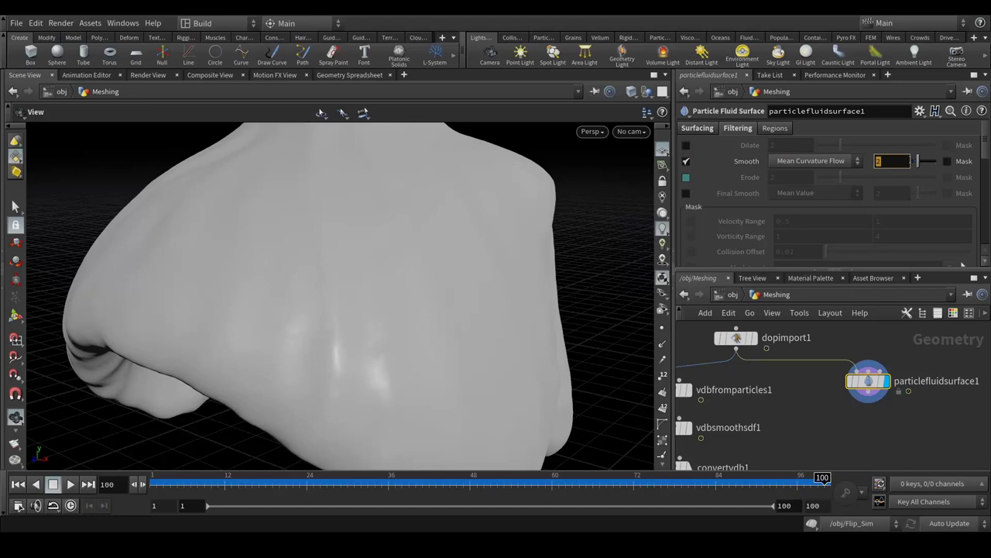
type("4")
key("Return")
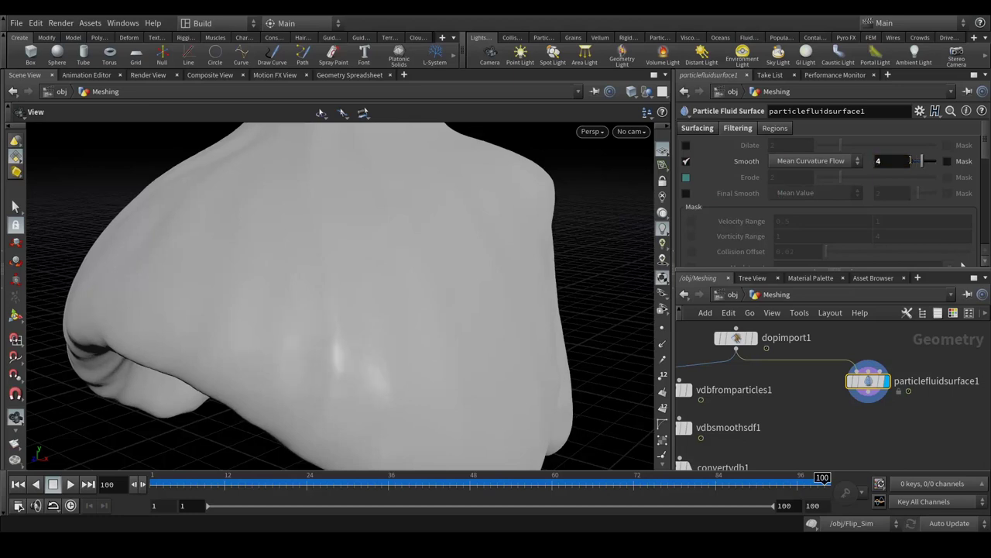
right_click_drag(451, 209, 423, 270)
left_click_drag(401, 236, 427, 268)
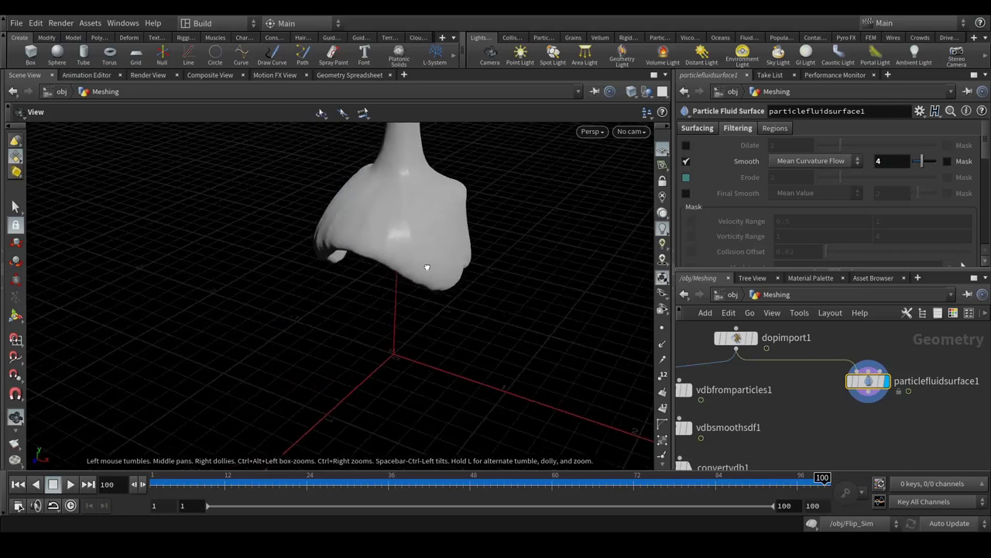
middle_click_drag(450, 223, 418, 291)
scroll(418, 290, "up", 3)
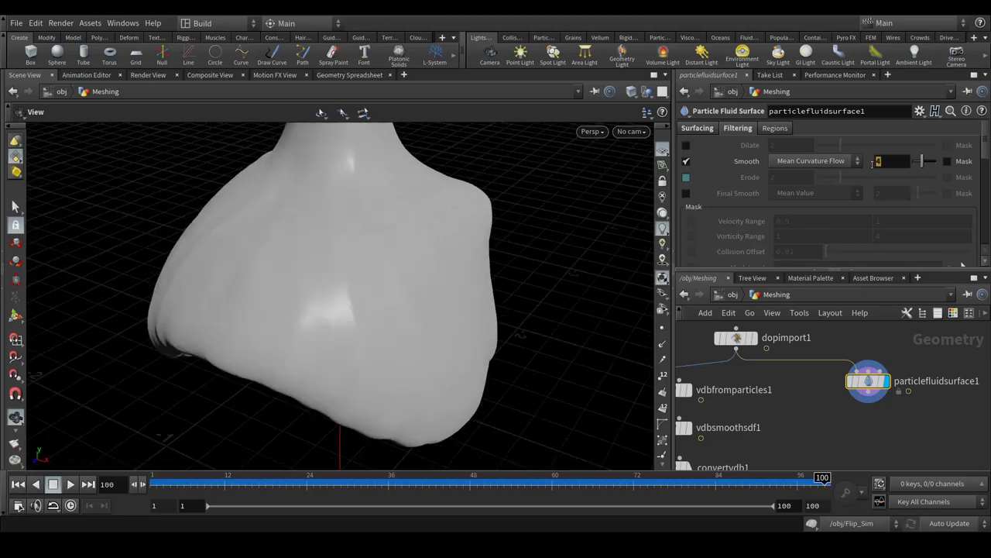
type("5")
key("Return")
double_click(876, 161)
key("Return")
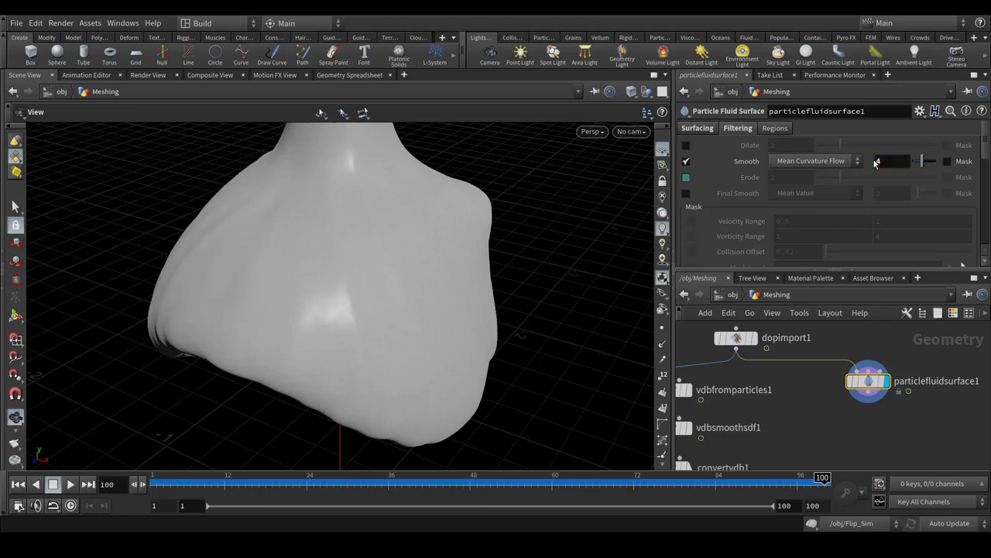
Enable the Mean Value Final Smooth filter and examine the resulting mesh from several angles.
left_click(686, 194)
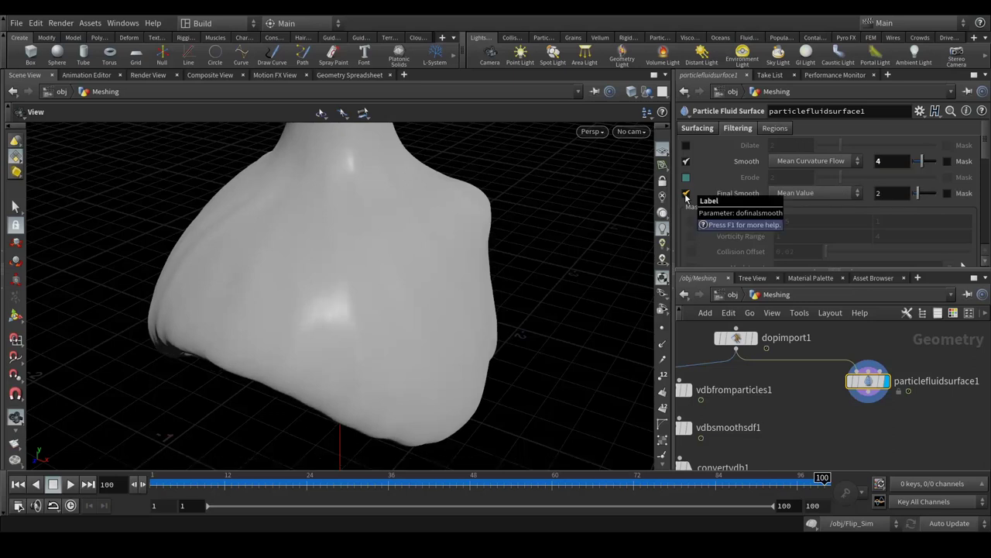
left_click_drag(334, 272, 318, 230)
scroll(320, 226, "down", 5)
left_click_drag(355, 257, 384, 263)
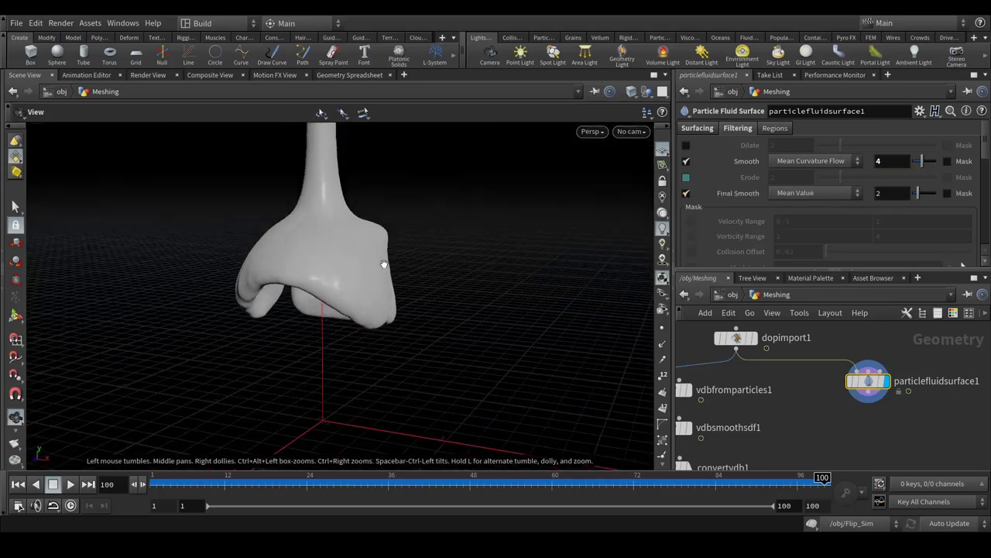
left_click_drag(371, 227, 371, 244)
left_click_drag(323, 307, 355, 296)
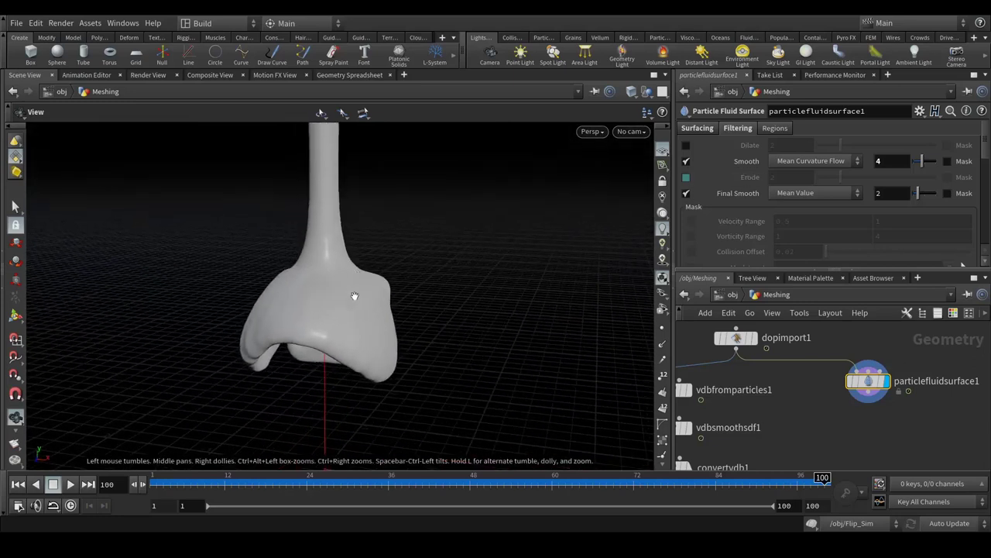
Display the Convert VDB mesh and examine it from another side for comparison with the Particle Fluid Surface result.
middle_click_drag(840, 412, 903, 358)
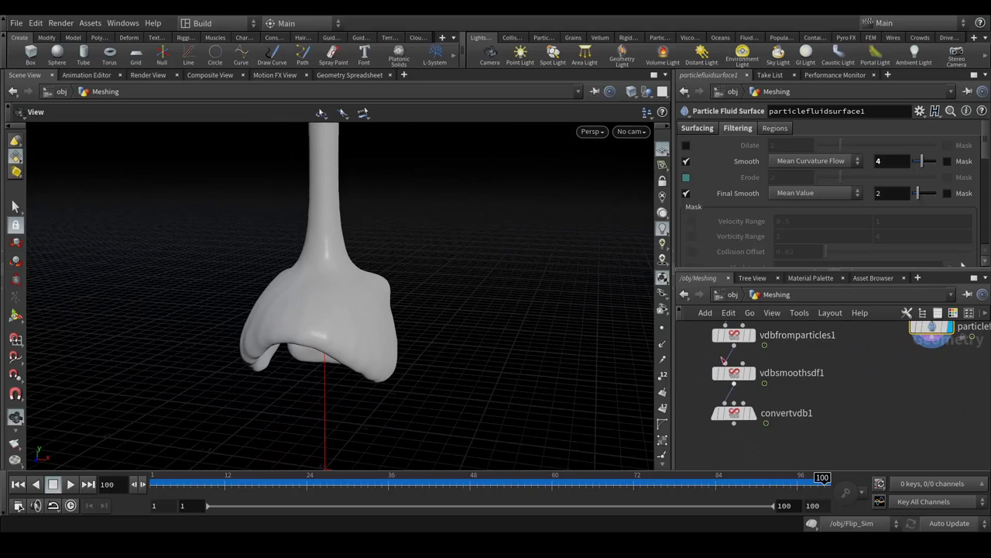
middle_click_drag(914, 397, 907, 432)
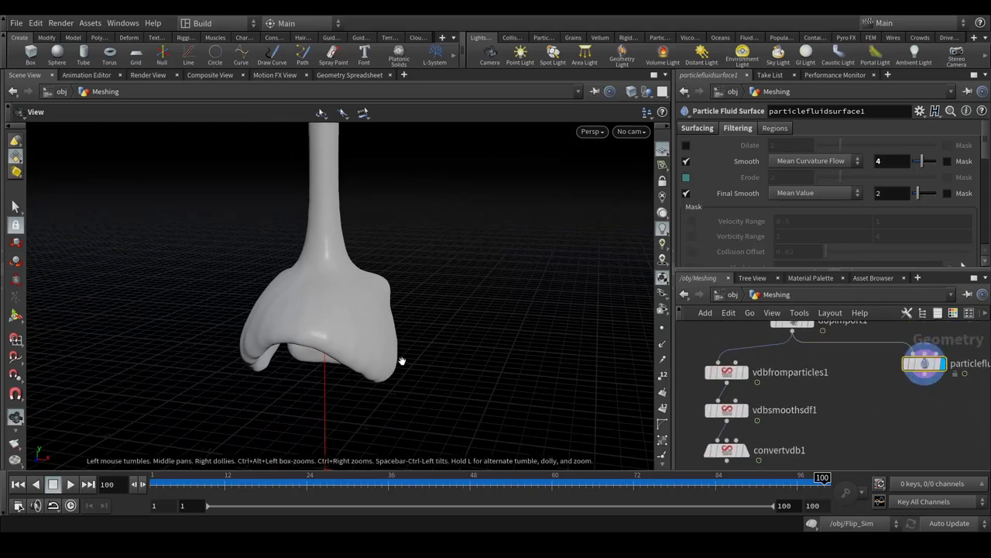
middle_click_drag(790, 433, 798, 394)
left_click(757, 418)
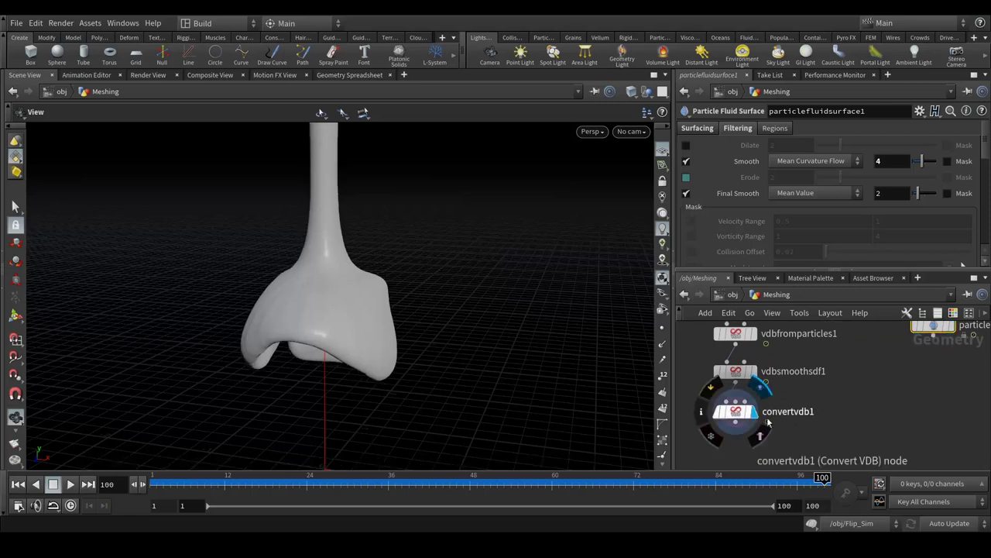
left_click_drag(535, 350, 454, 347)
left_click_drag(520, 328, 436, 343)
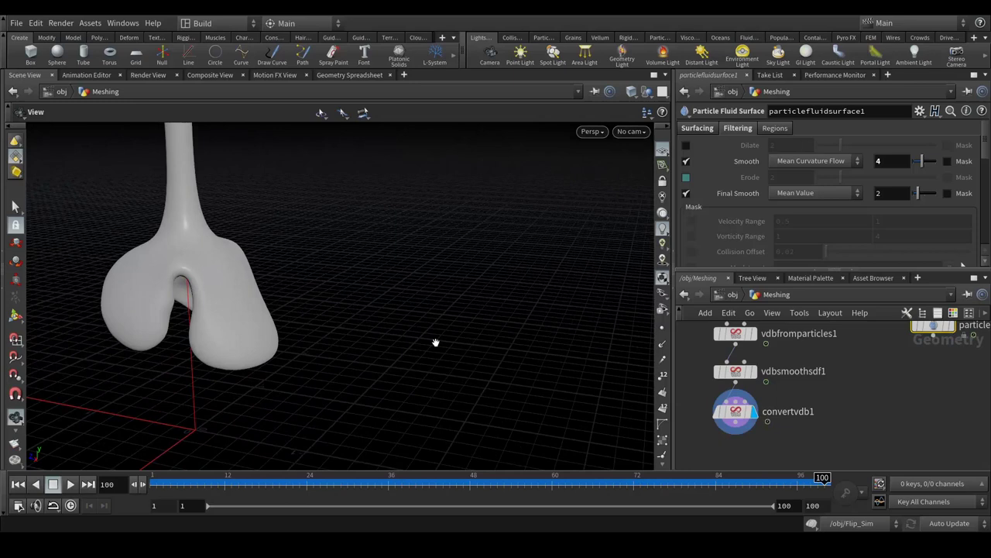
Add a Switch node and connect Convert VDB as its first input and Particle Fluid Surface as its second.
mouse_move(874, 416)
middle_mouse_down()
mouse_move(874, 398)
mouse_move(874, 411)
middle_mouse_up()
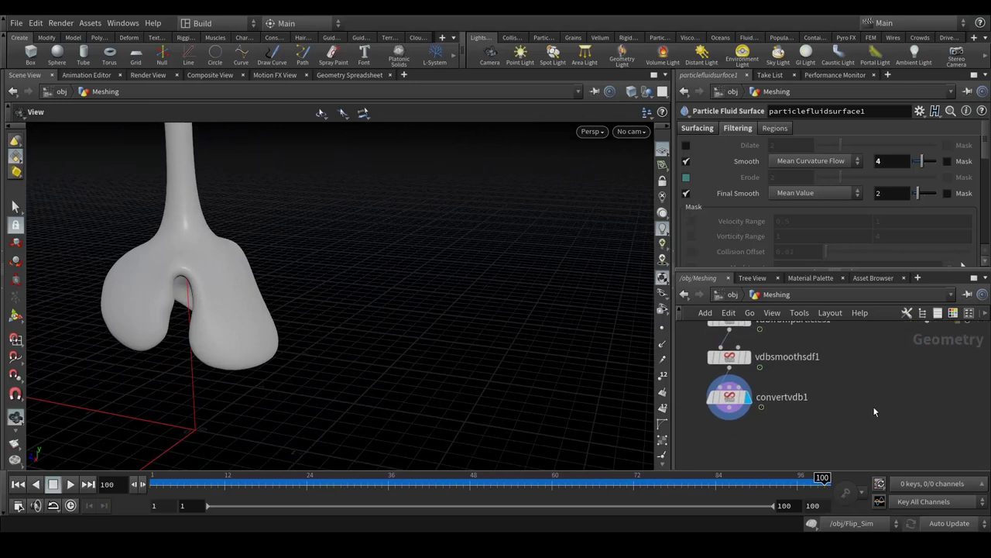
key("Tab")
type("swi")
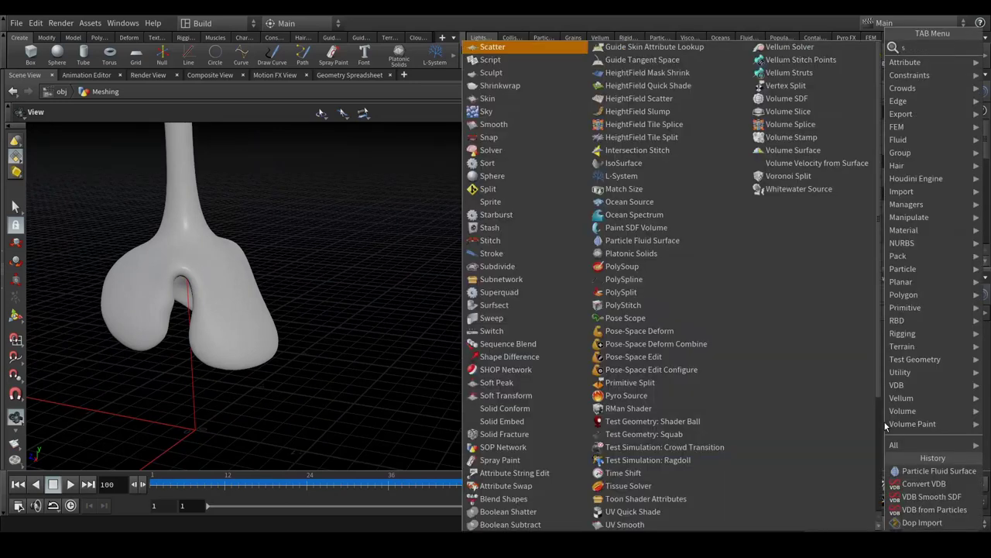
key("Return")
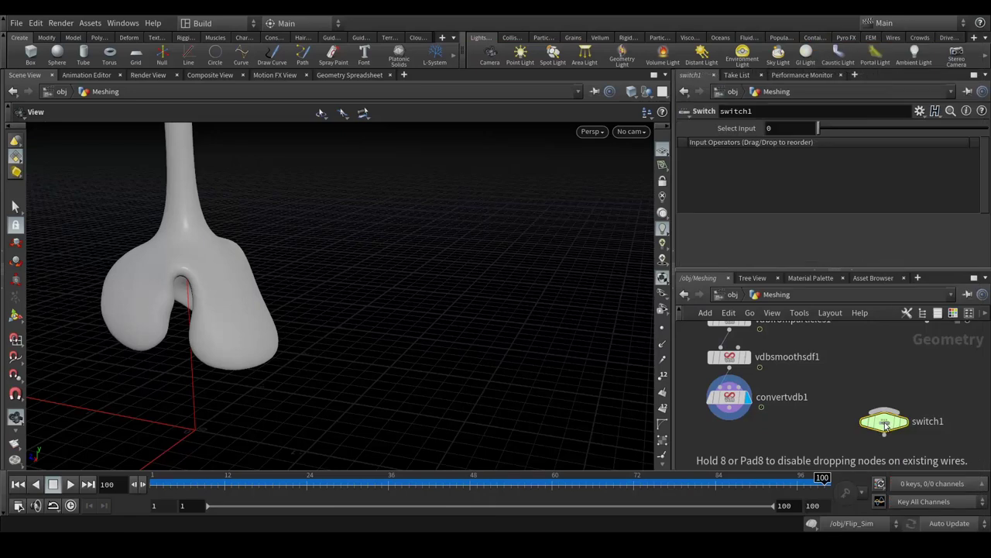
left_click_drag(761, 407, 868, 424)
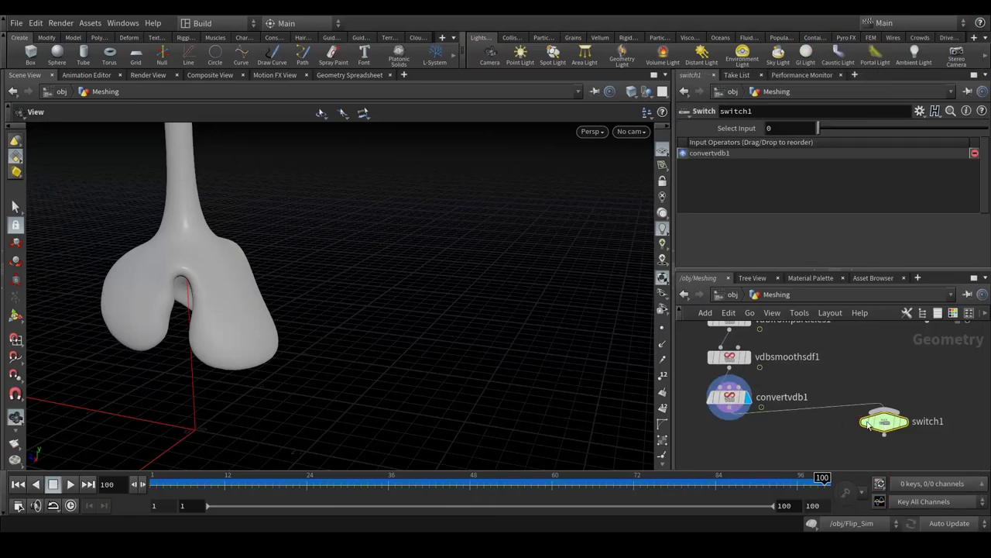
middle_click_drag(932, 377, 882, 438)
left_click_drag(878, 384, 845, 472)
middle_click_drag(900, 455, 919, 366)
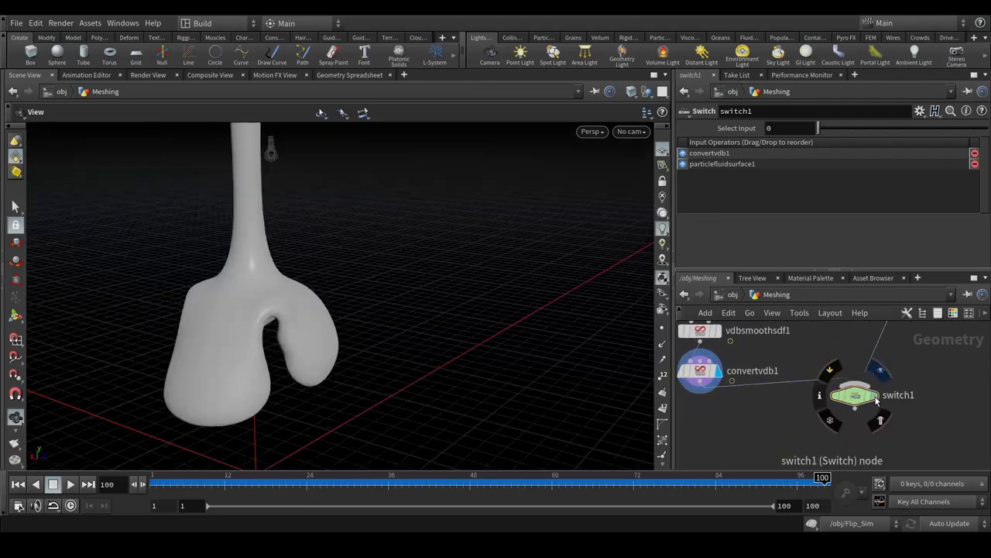
Display the Switch node's output and place the node lower, beneath the two meshing branches.
left_click(876, 400)
left_click_drag(851, 403, 855, 439)
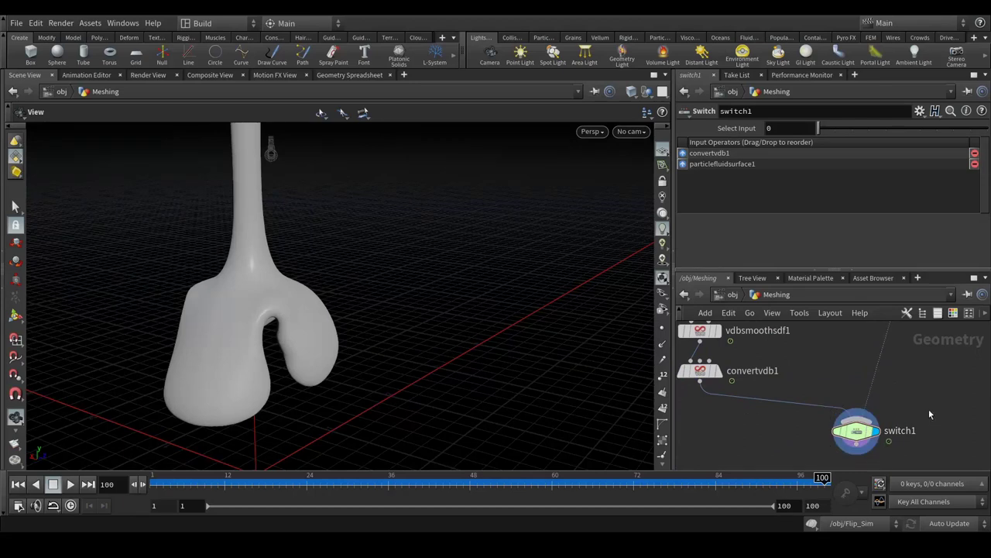
middle_click_drag(924, 371, 921, 378)
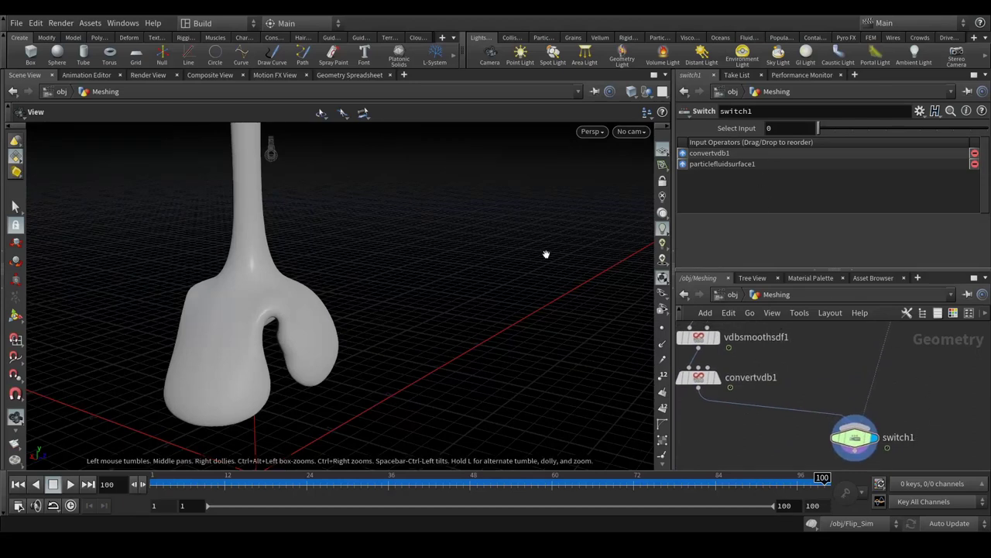
Set the Switch node's Select Input to 1 and examine the Particle Fluid Surface mesh from several angles and up close.
middle_click_drag(804, 355, 830, 421)
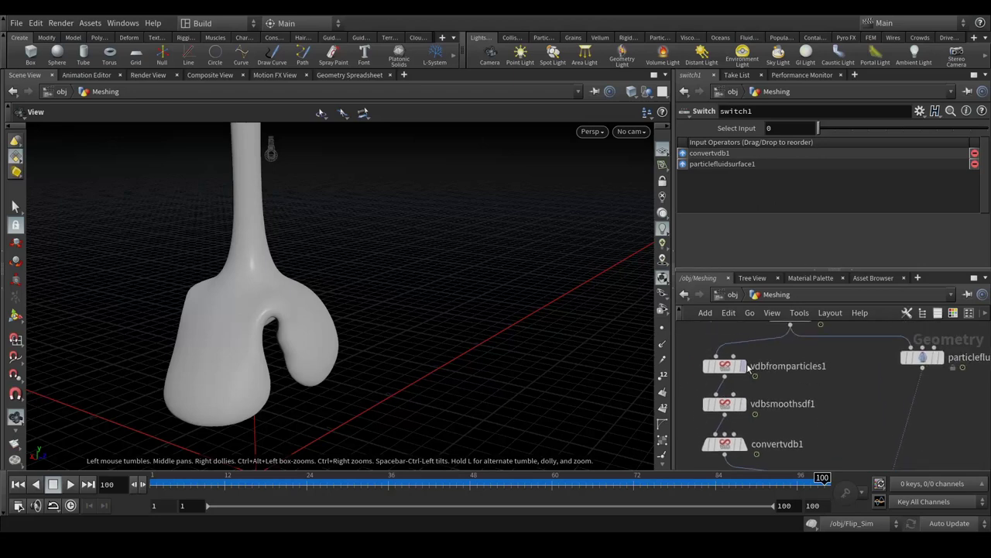
middle_click_drag(813, 387, 817, 363)
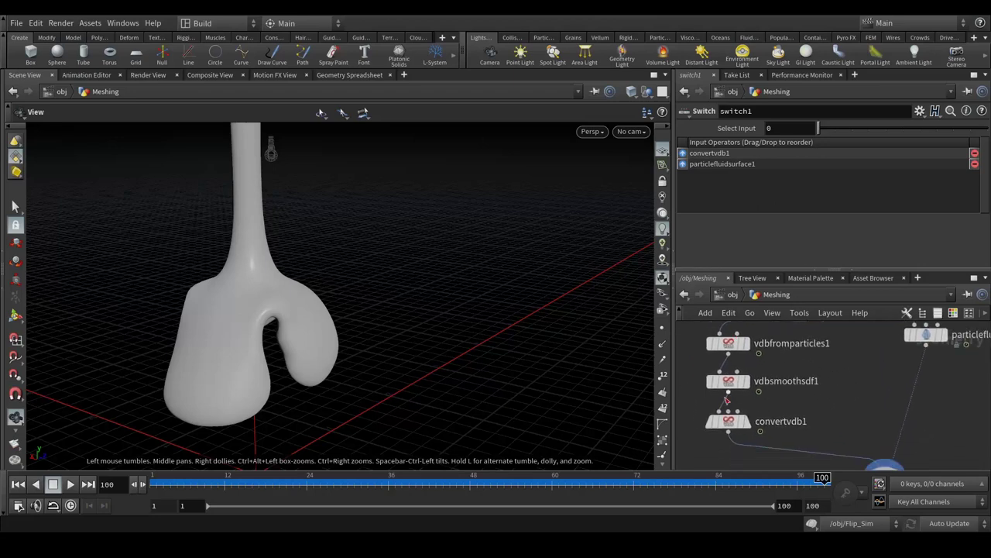
left_click_drag(818, 128, 834, 128)
left_click_drag(236, 289, 354, 325)
middle_click_drag(962, 404, 880, 426)
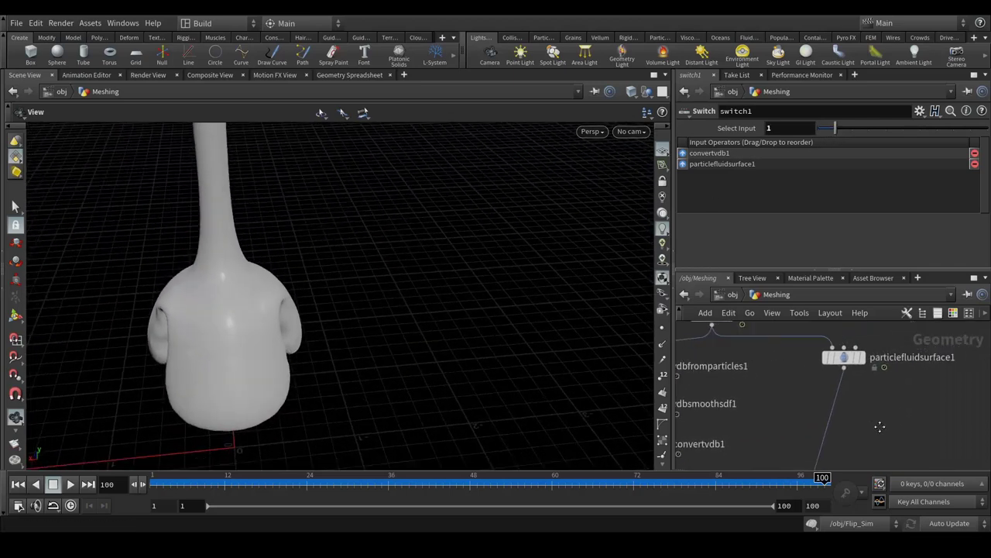
left_click_drag(349, 323, 224, 356)
scroll(221, 357, "up", 3)
middle_click_drag(222, 358, 395, 300)
Set the Switch node's Select Input back to 0 and examine the Convert VDB mesh from another side.
mouse_move(829, 129)
left_mouse_down()
mouse_move(817, 129)
mouse_move(860, 130)
mouse_move(818, 133)
left_mouse_up()
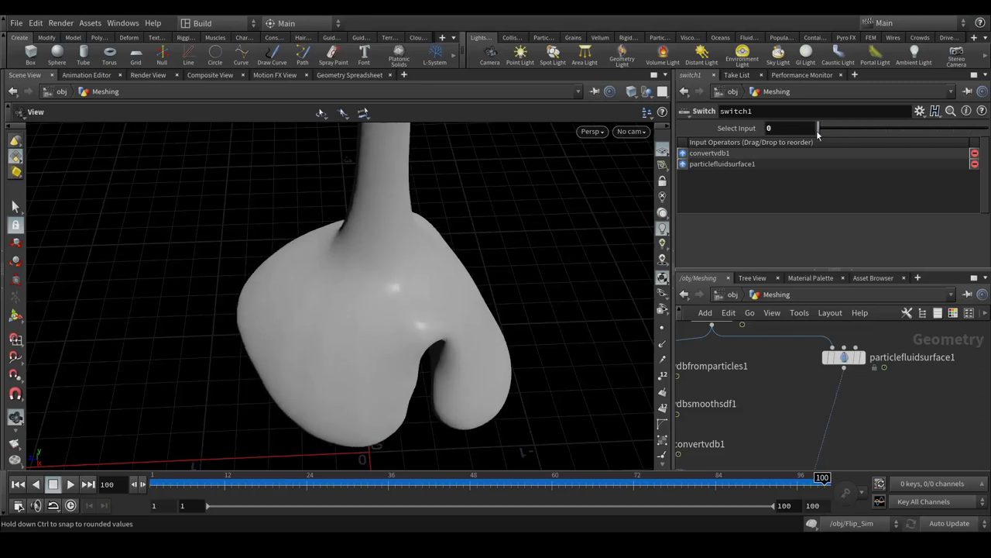
left_click_drag(528, 333, 318, 298)
middle_click_drag(319, 299, 349, 271)
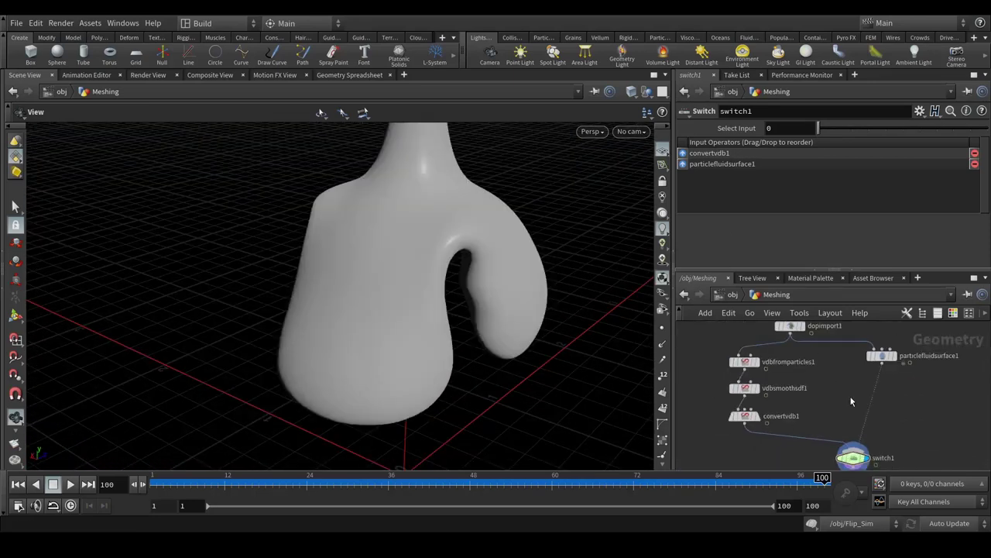
left_click_drag(883, 358, 887, 363)
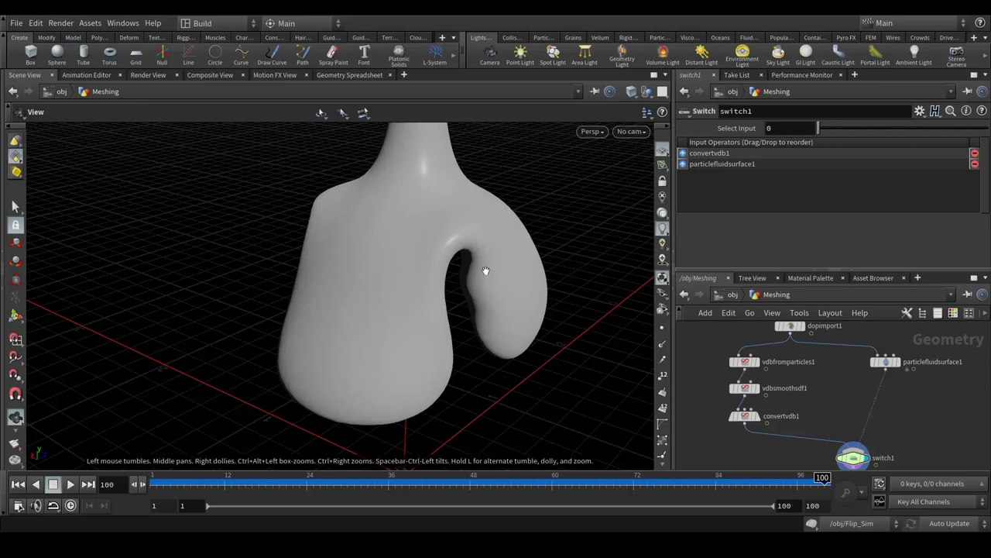
middle_click_drag(848, 401, 856, 392)
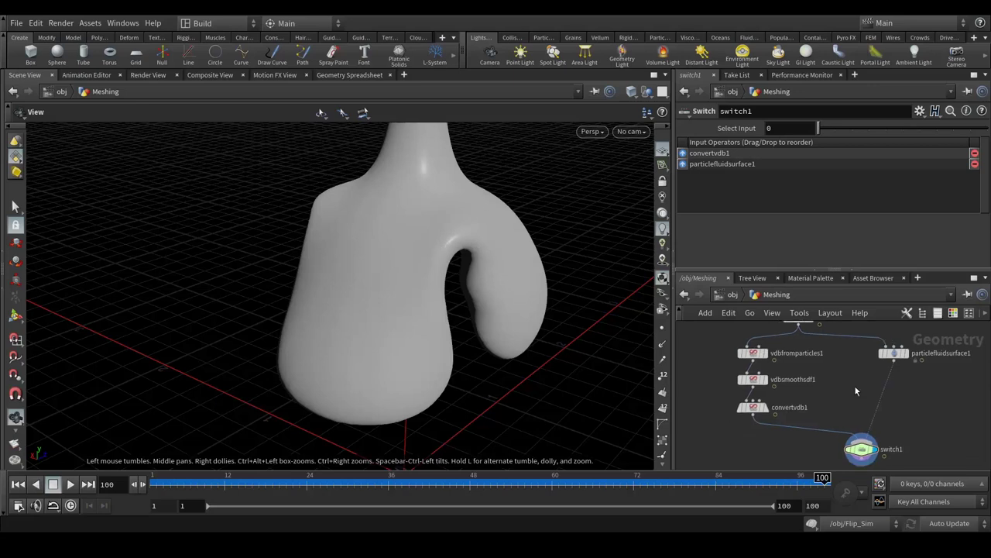
middle_click_drag(837, 359, 844, 379)
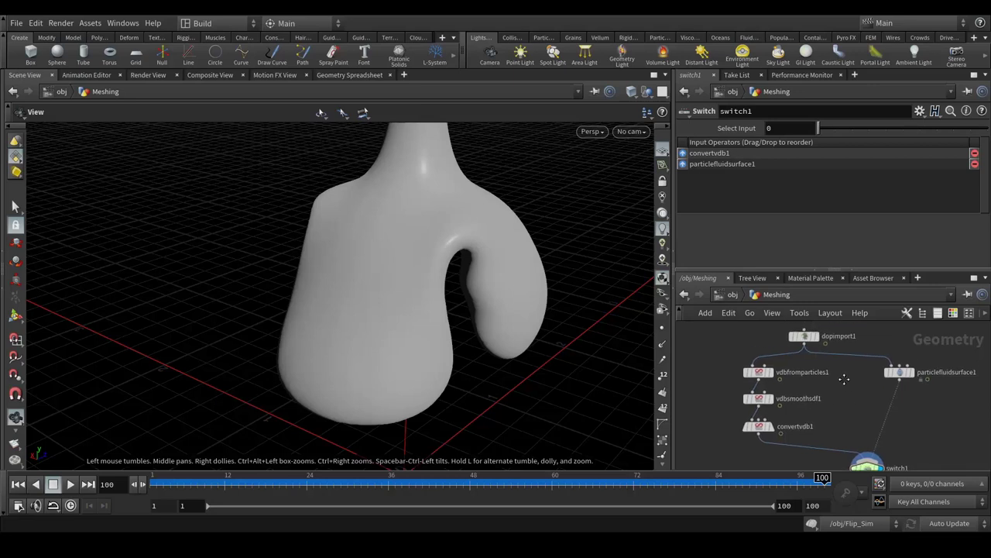